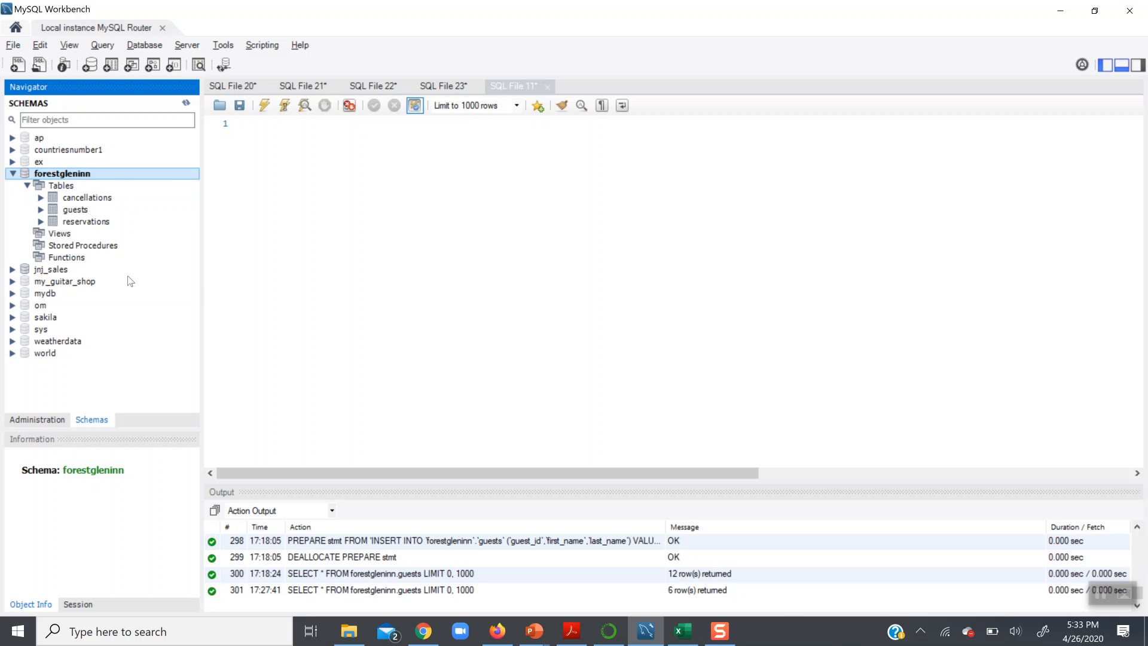
Step: Display all rows of the guests table in the forestgleninn schema
left_click(79, 210)
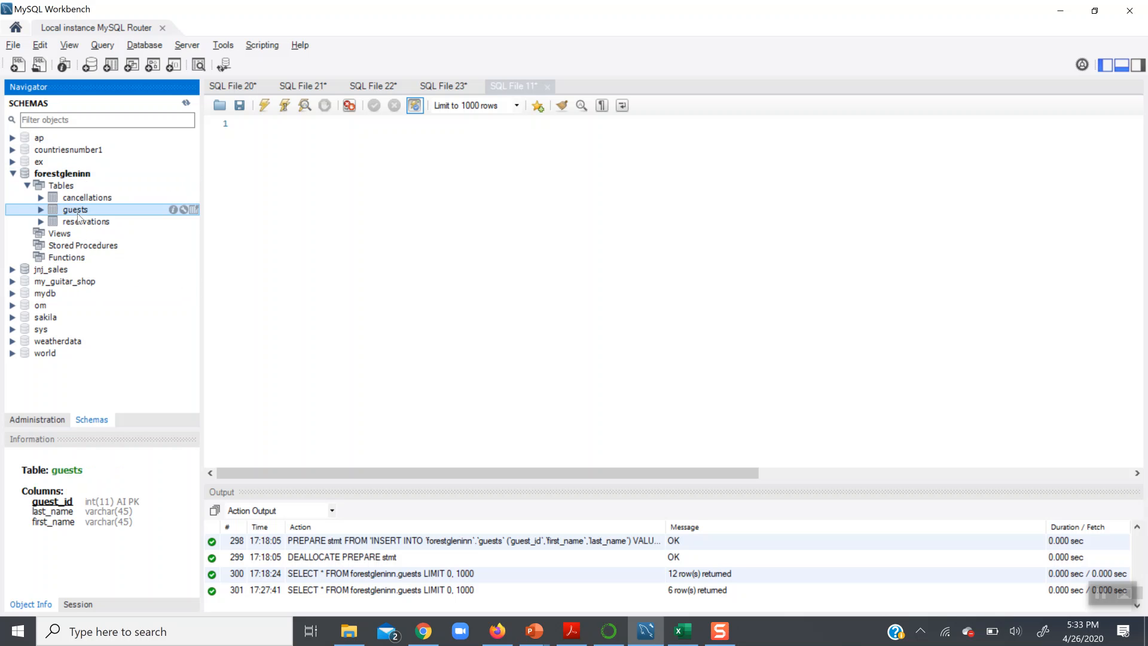
left_click(80, 197)
left_click(79, 209)
left_click(78, 175)
left_click(91, 211)
left_click(194, 209)
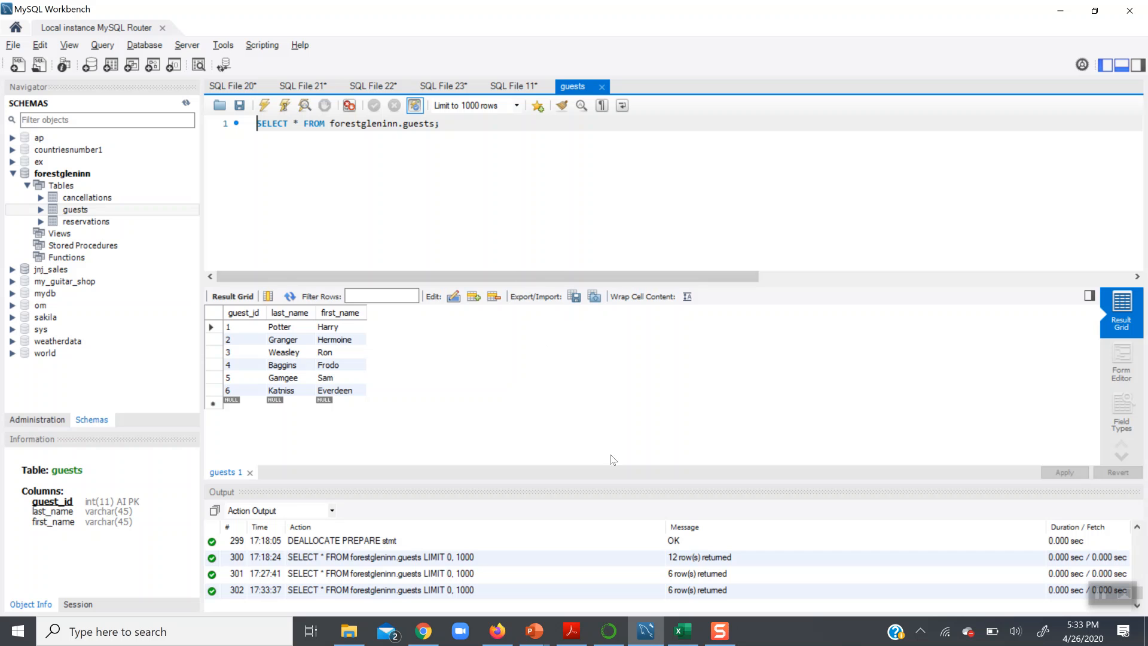
Step: Open the files Guest_CSV and Guest_CSV2 in Excel from the user's home folder
left_click(349, 638)
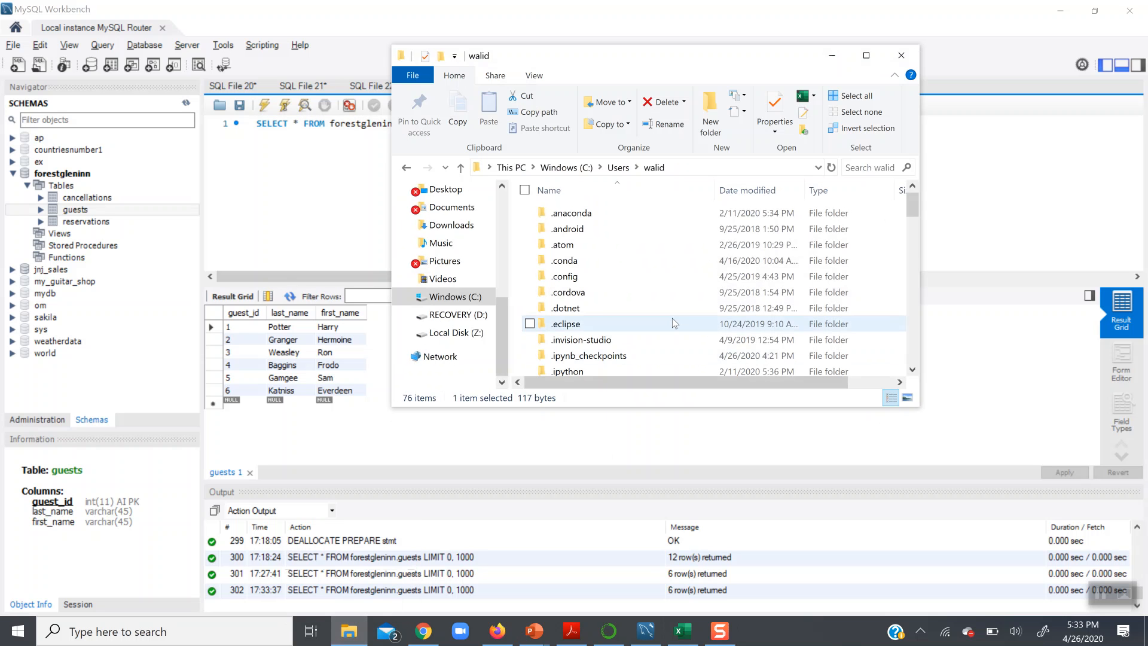
scroll(672, 318, "down", 15)
scroll(672, 318, "up", 2)
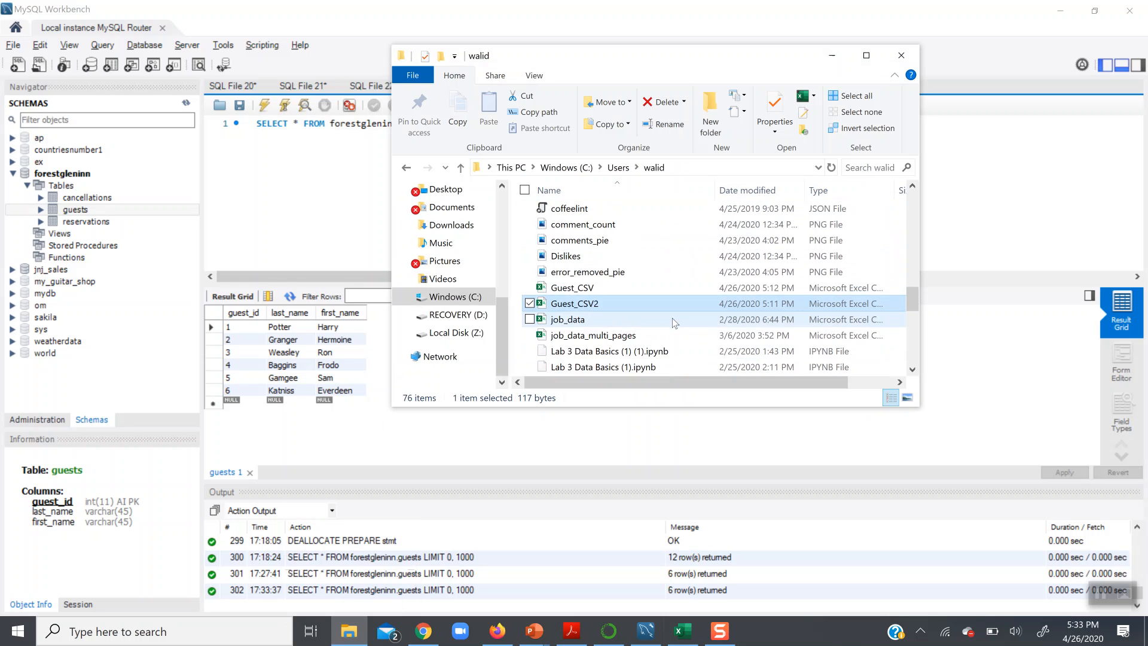
left_click(623, 292)
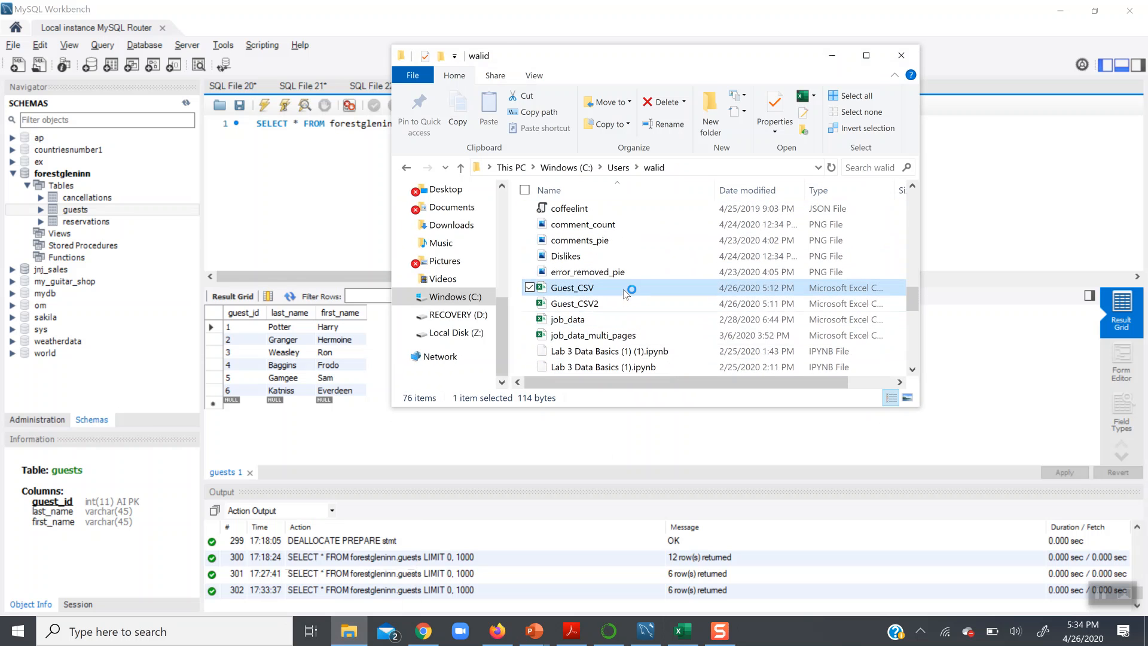
double_click(626, 303)
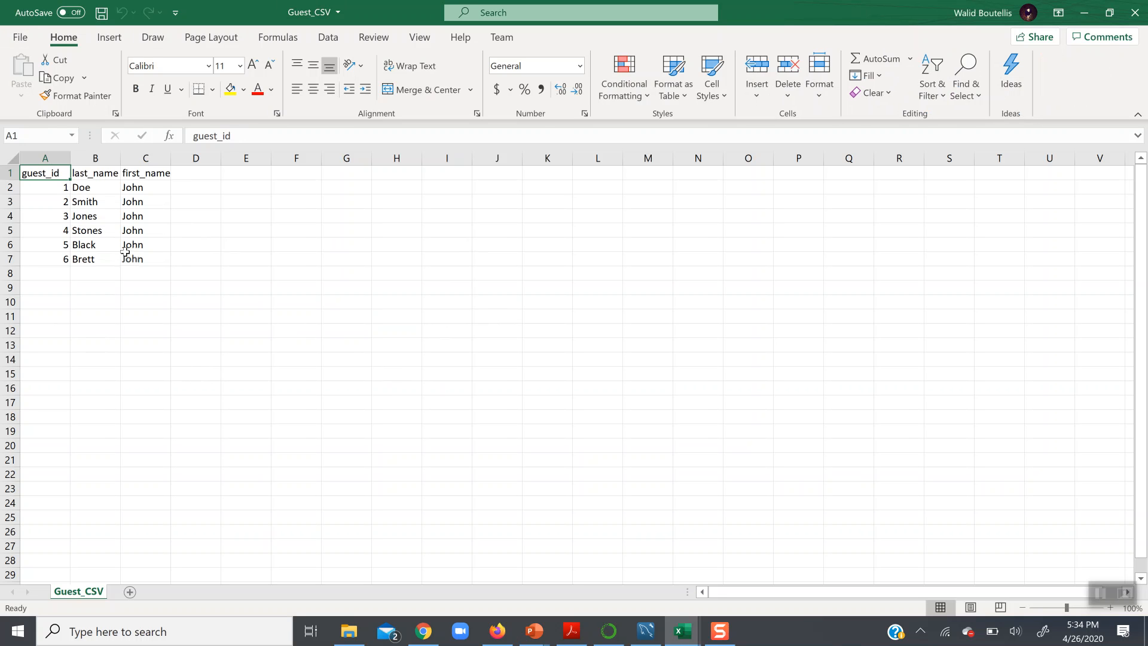
Step: Compare the guest rows in Guest_CSV and Guest_CSV2 with the guests table, then return to MySQL Workbench
key("alt+Tab")
key("alt+Tab")
key("alt+Tab")
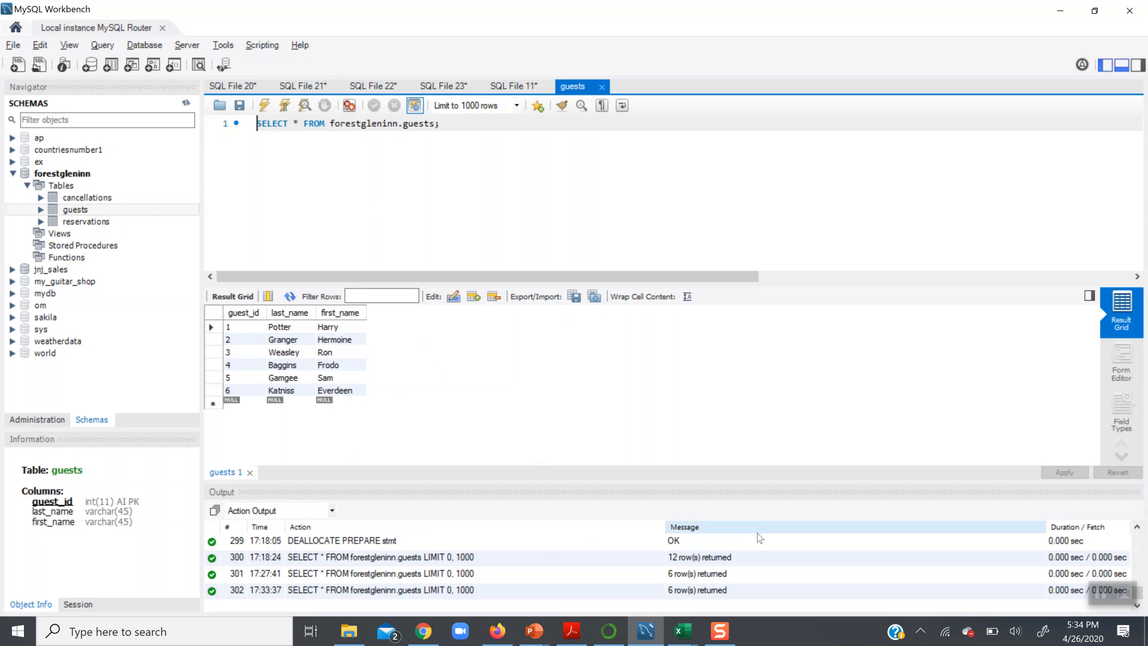
key("alt+Tab")
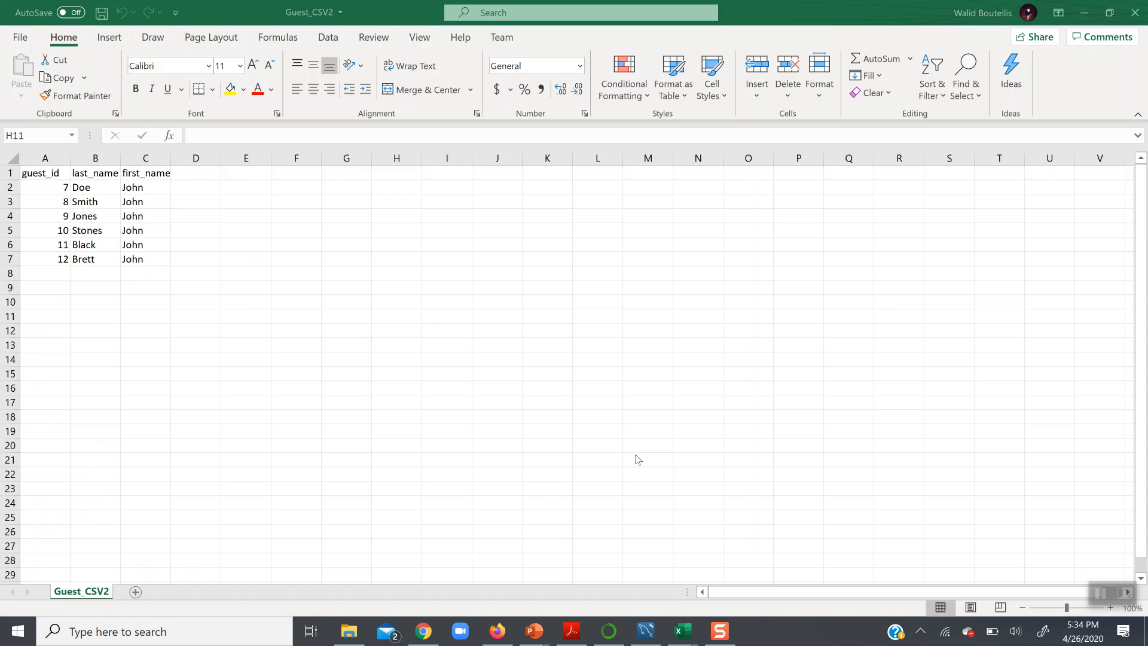
key("alt+Tab")
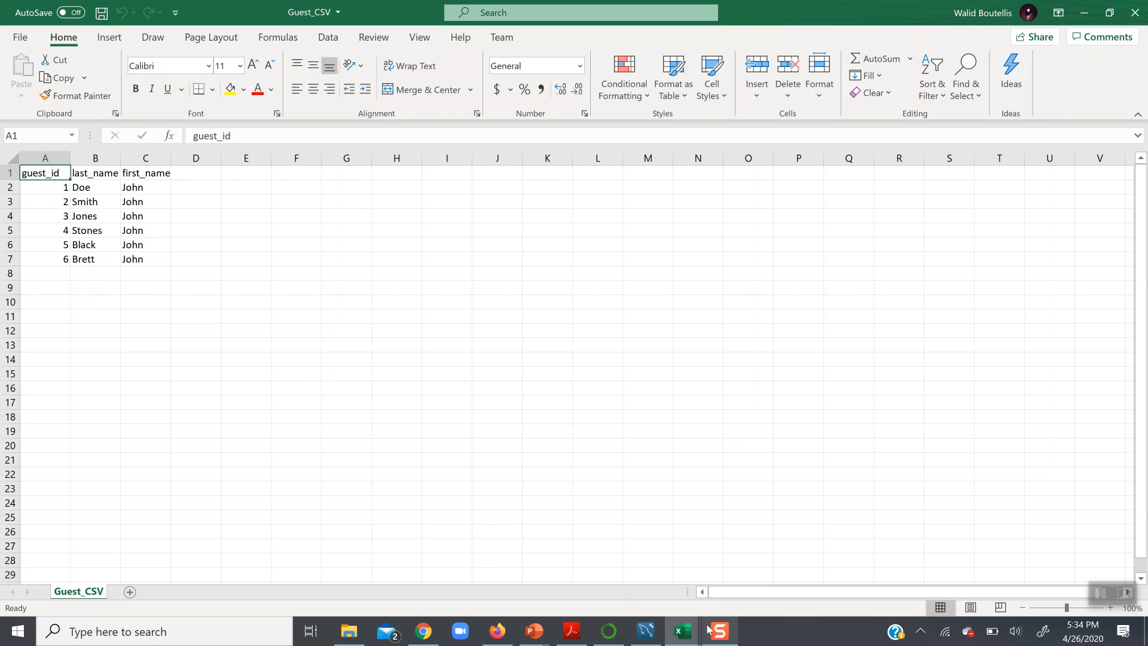
left_click(646, 631)
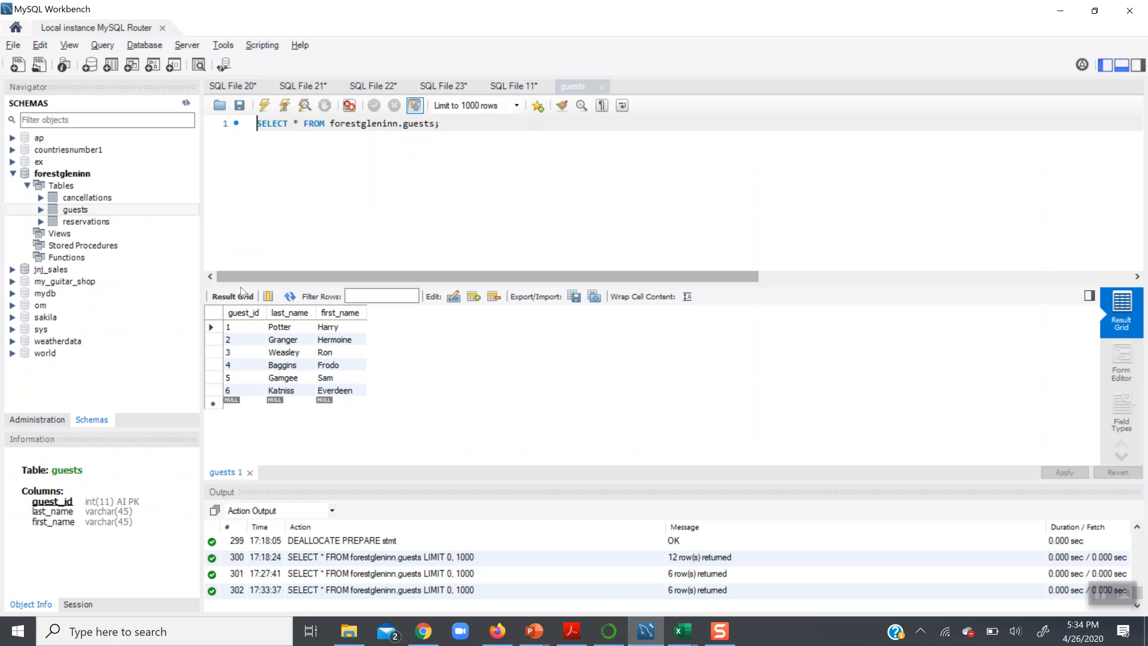
right_click(152, 209)
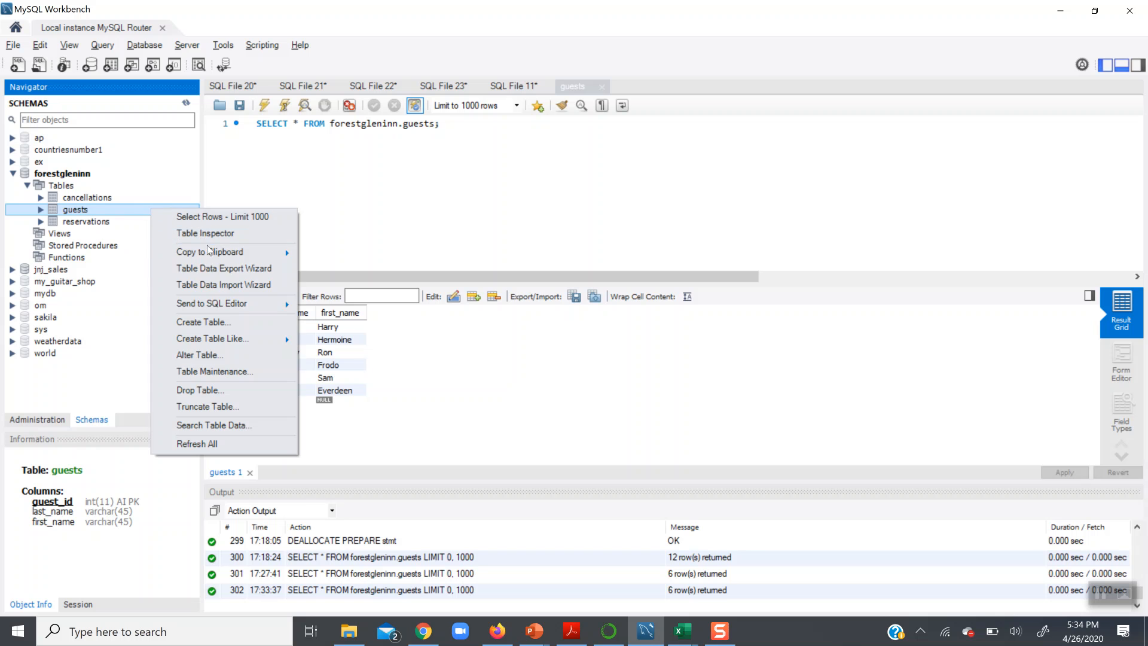
left_click(125, 210)
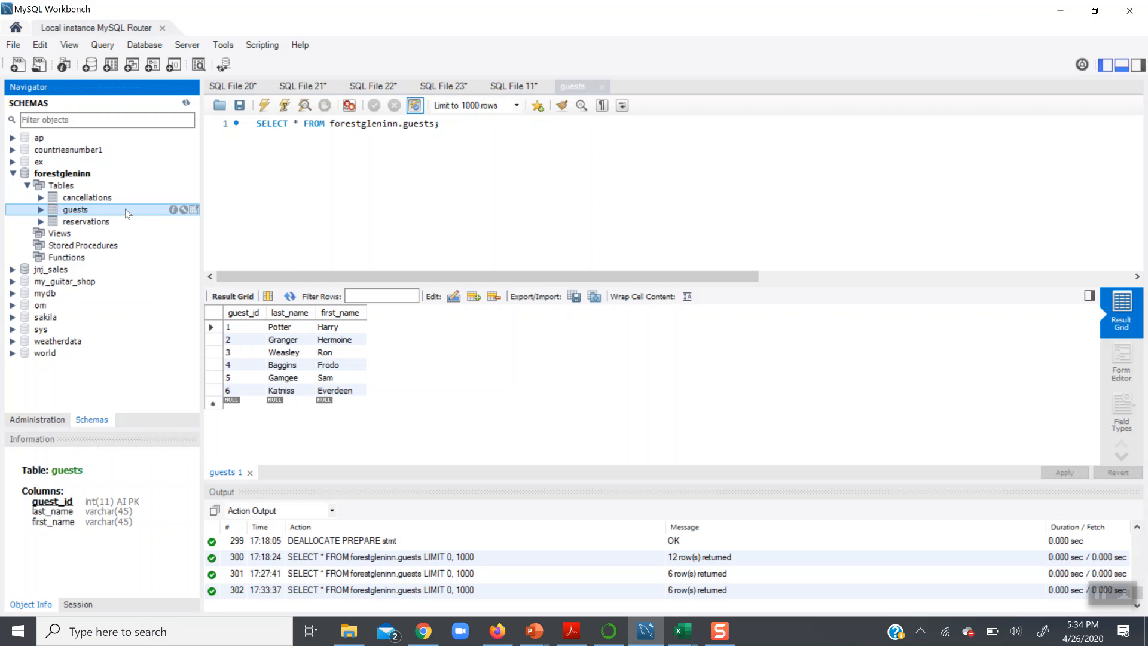
left_click(84, 185)
left_click(83, 176)
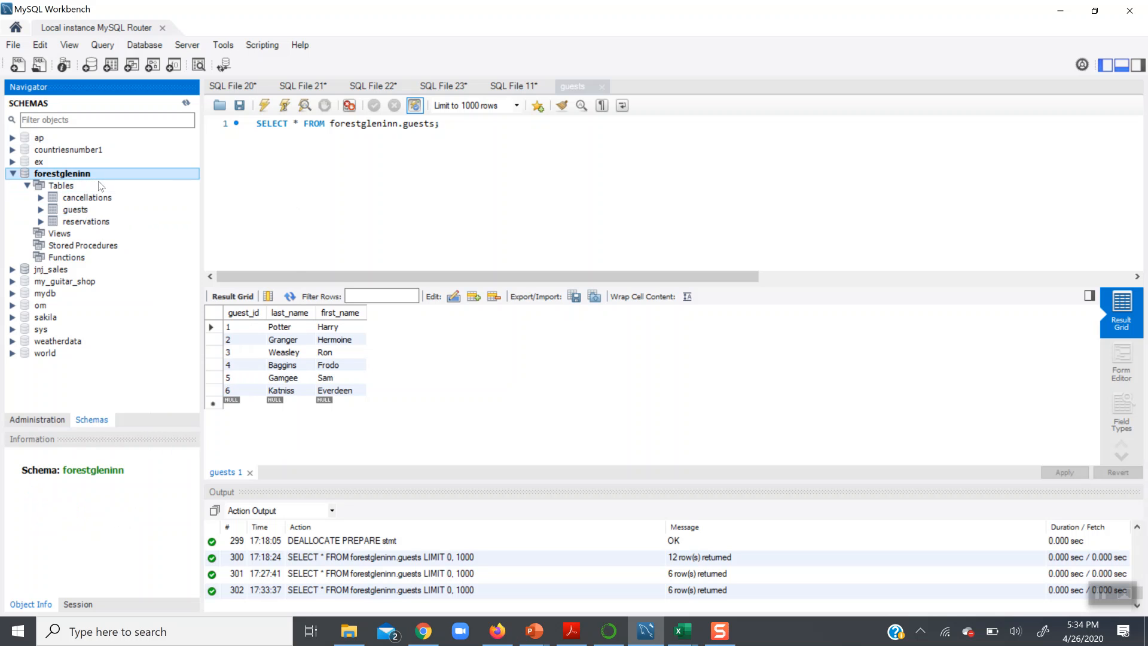
Step: Start the Table Data Import Wizard for the guests table and choose Guest_CSV as the file to import
left_click(98, 214)
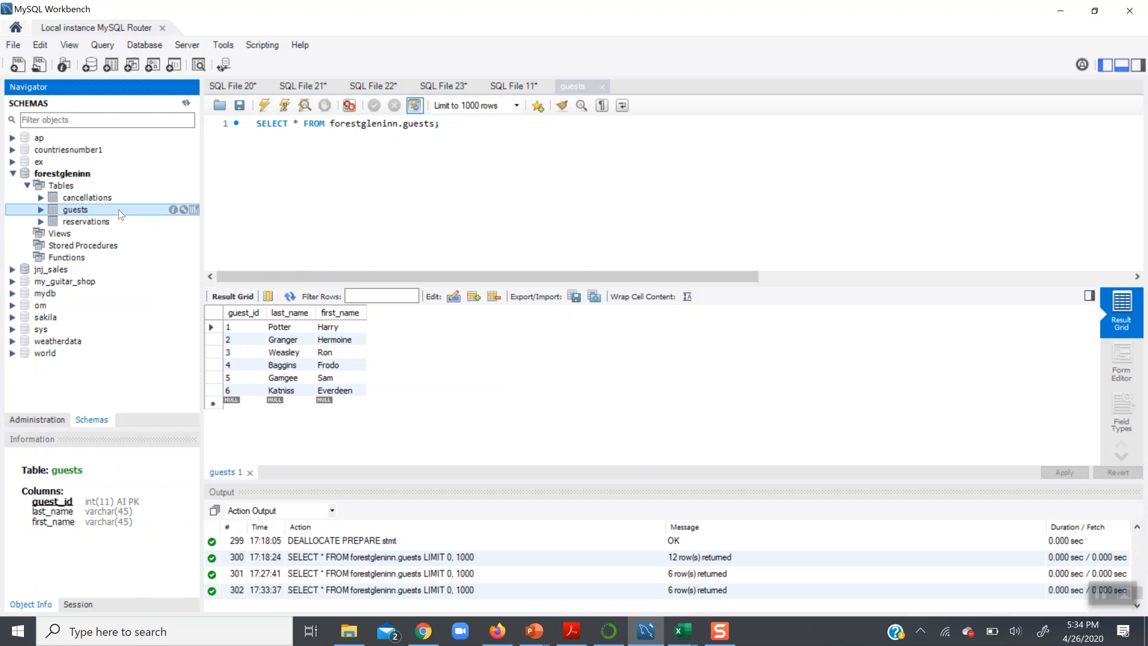
right_click(121, 214)
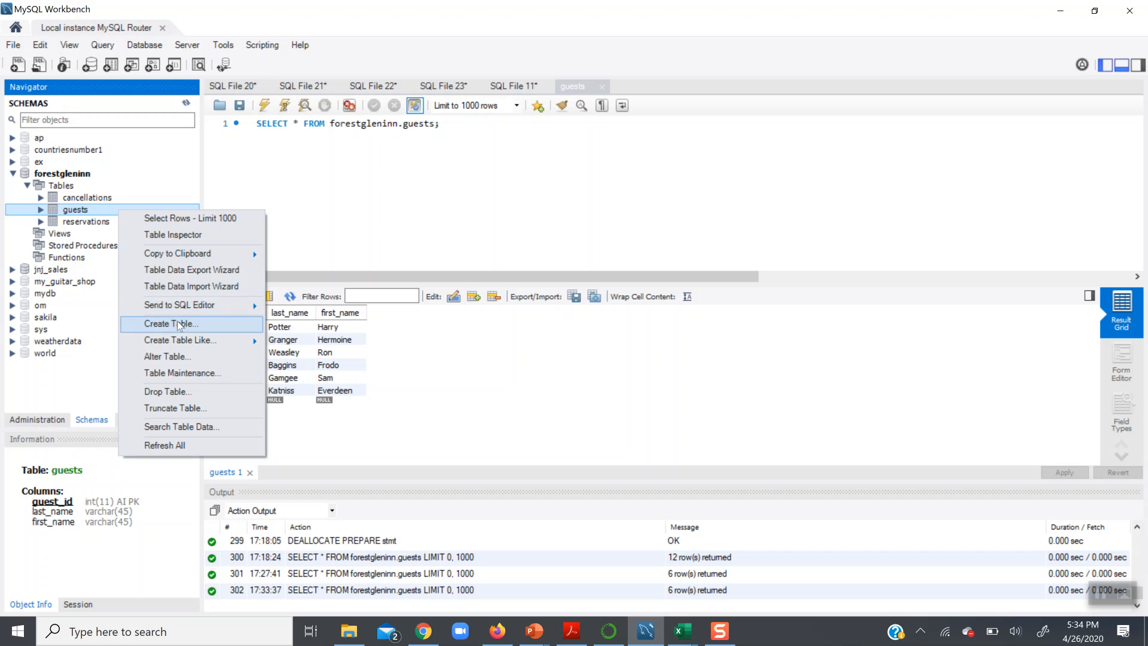
left_click(184, 286)
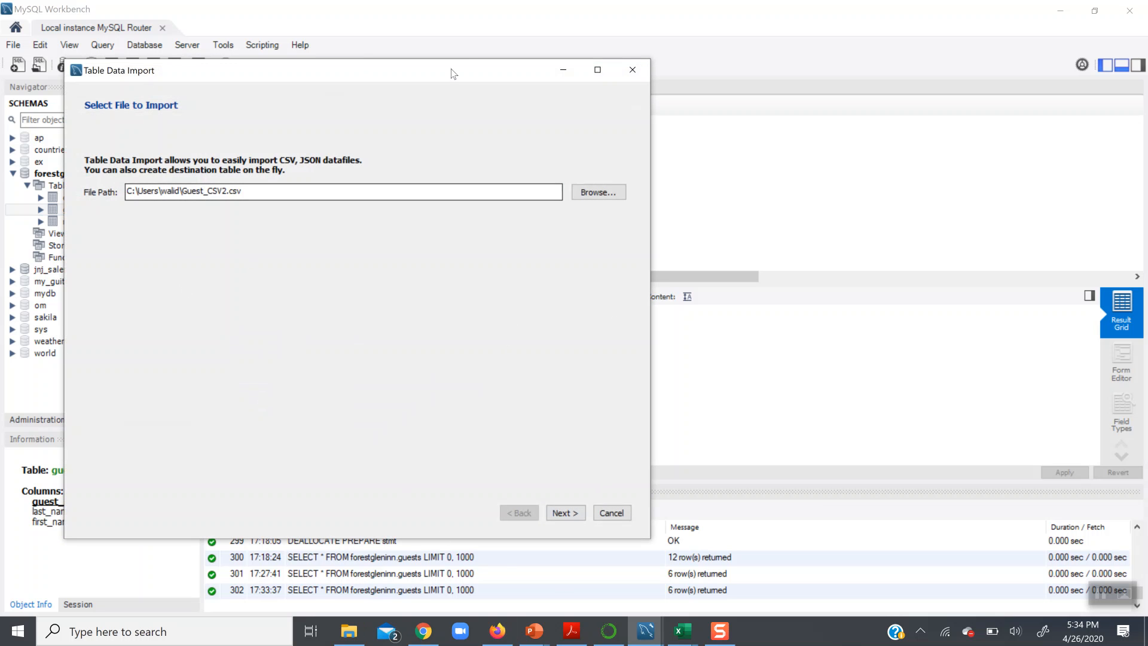
left_click(596, 193)
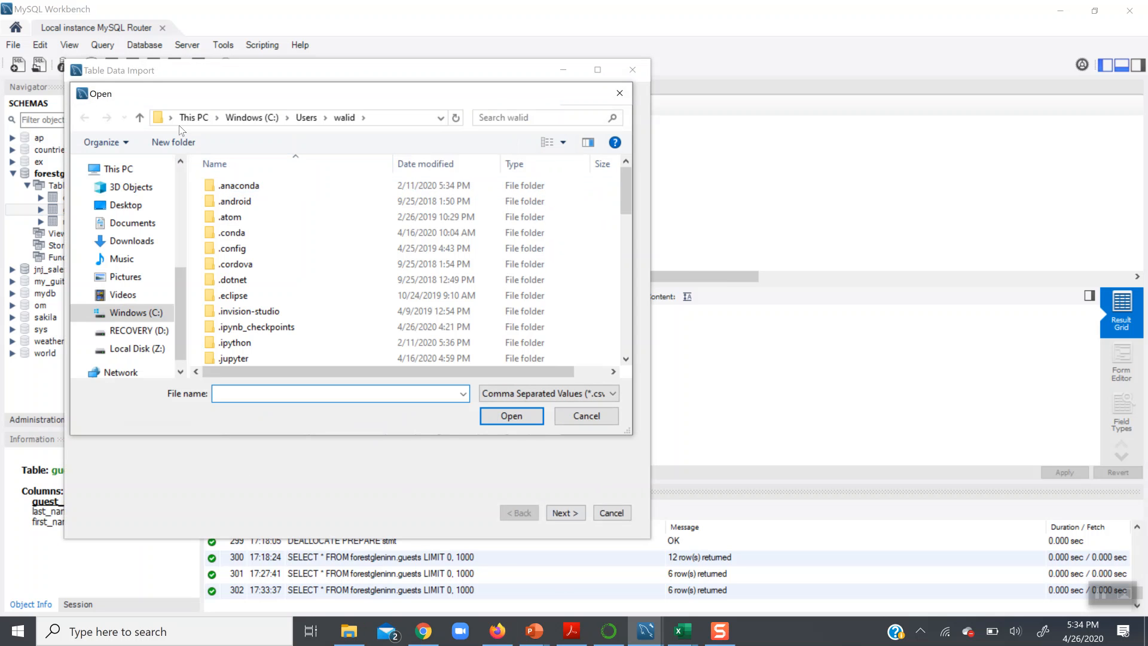
scroll(353, 264, "down", 10)
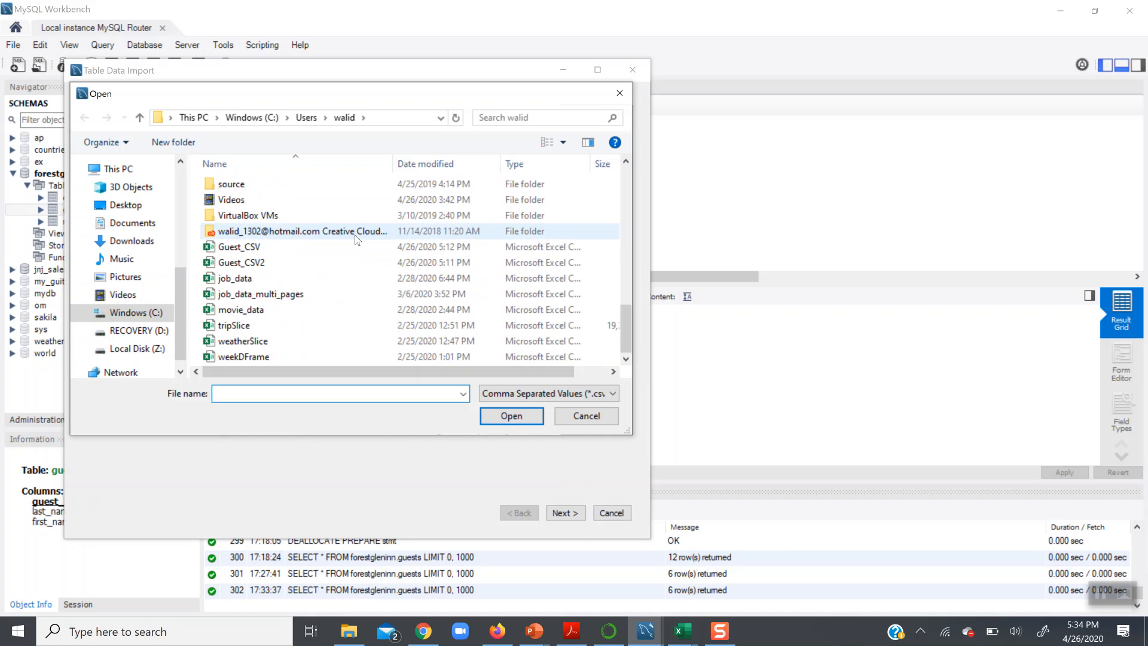
double_click(329, 246)
left_click(562, 513)
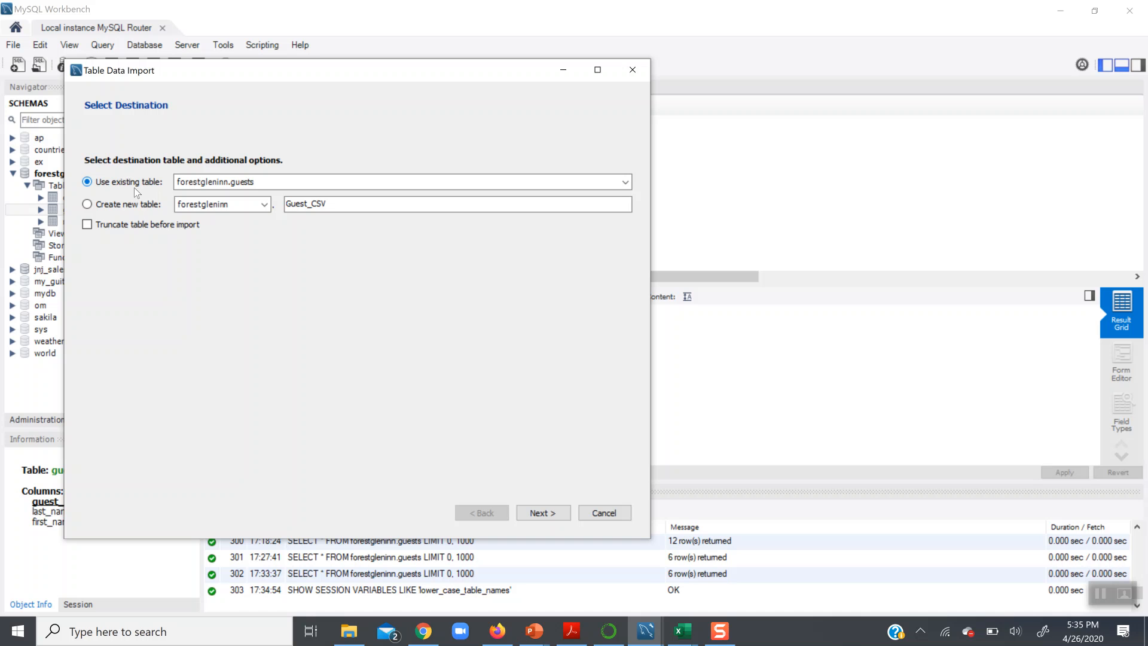
Step: Use the existing table forestgleninn.guests as the import destination and continue to the import settings
left_click(88, 202)
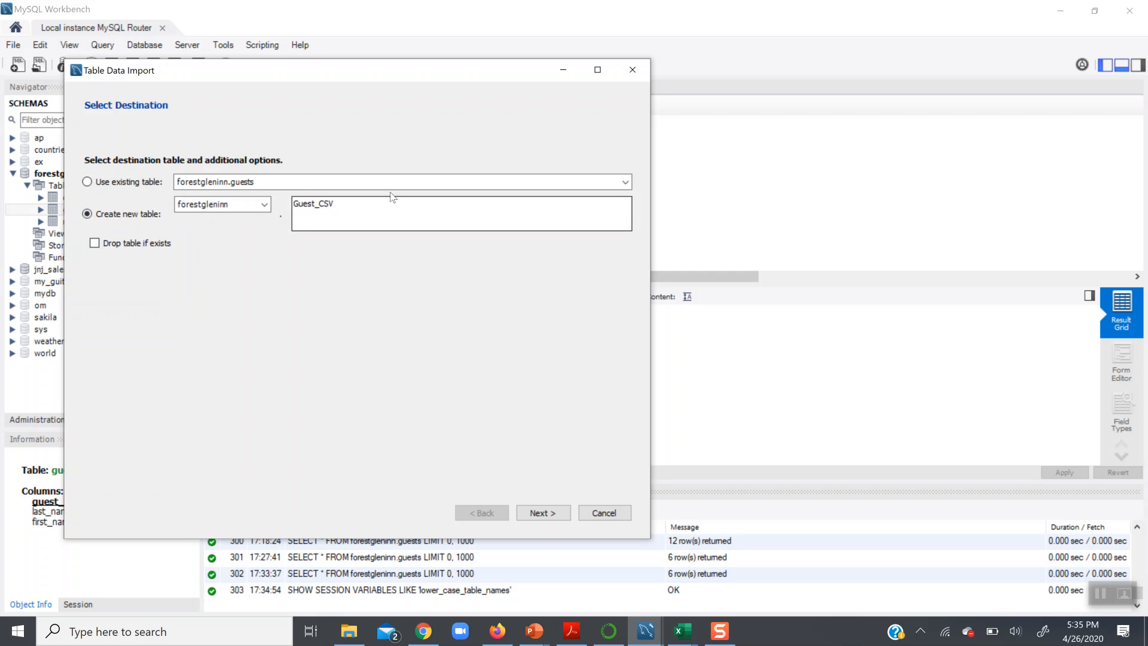
left_click(87, 182)
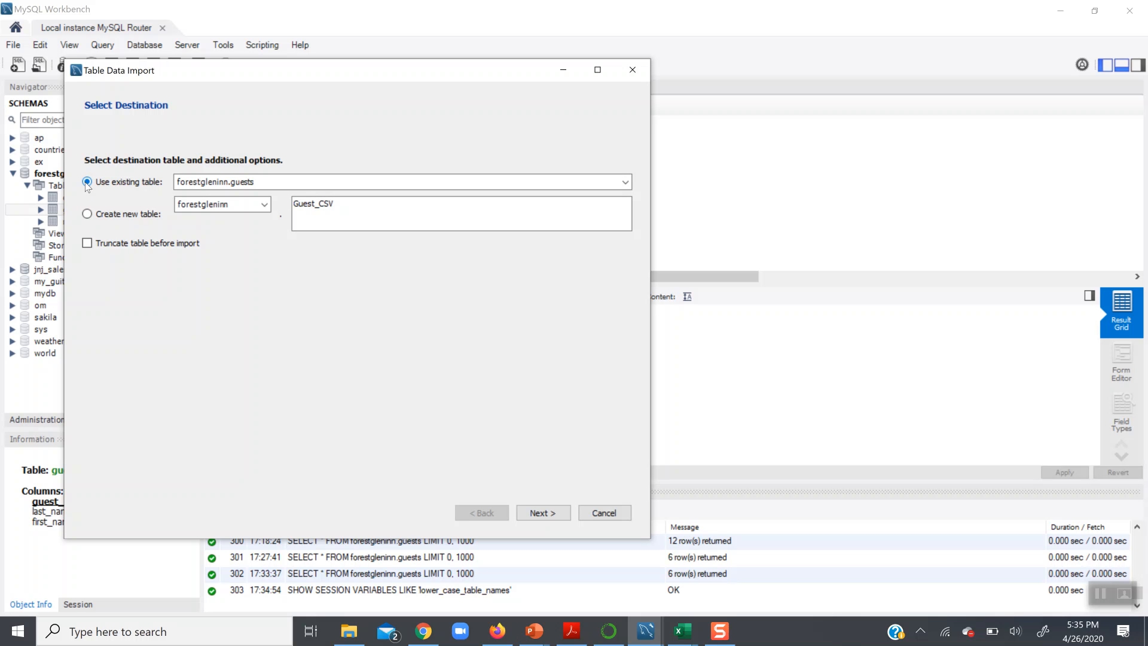
left_click(538, 513)
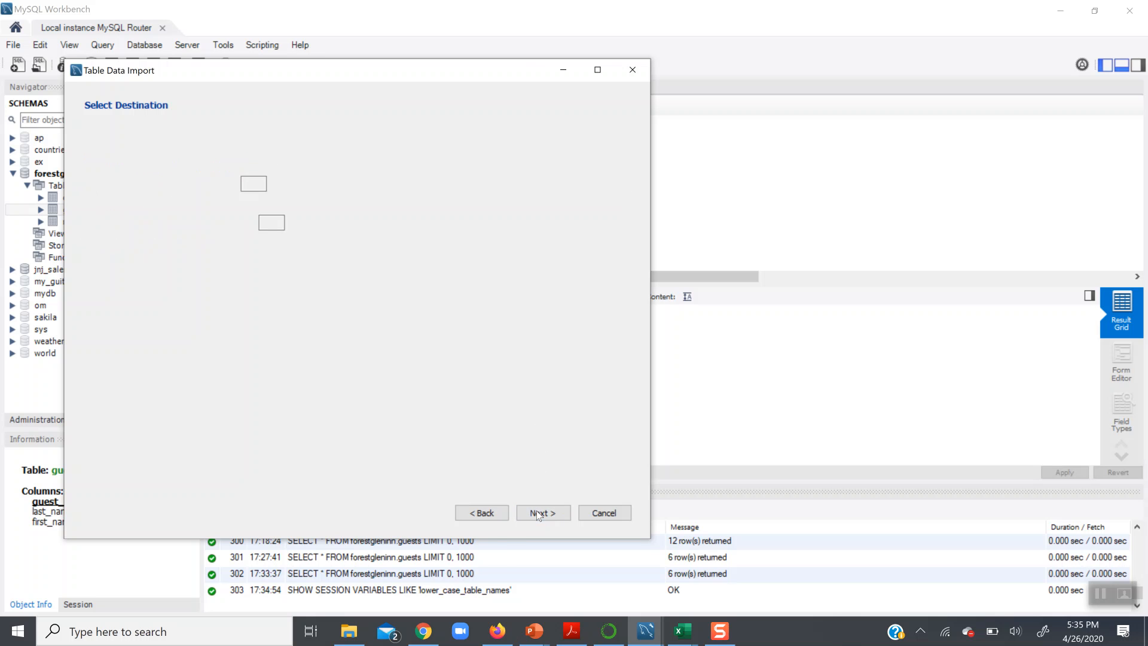
Step: Examine the detected columns and the preview rows of the CSV file in the import settings
scroll(259, 441, "down", 1)
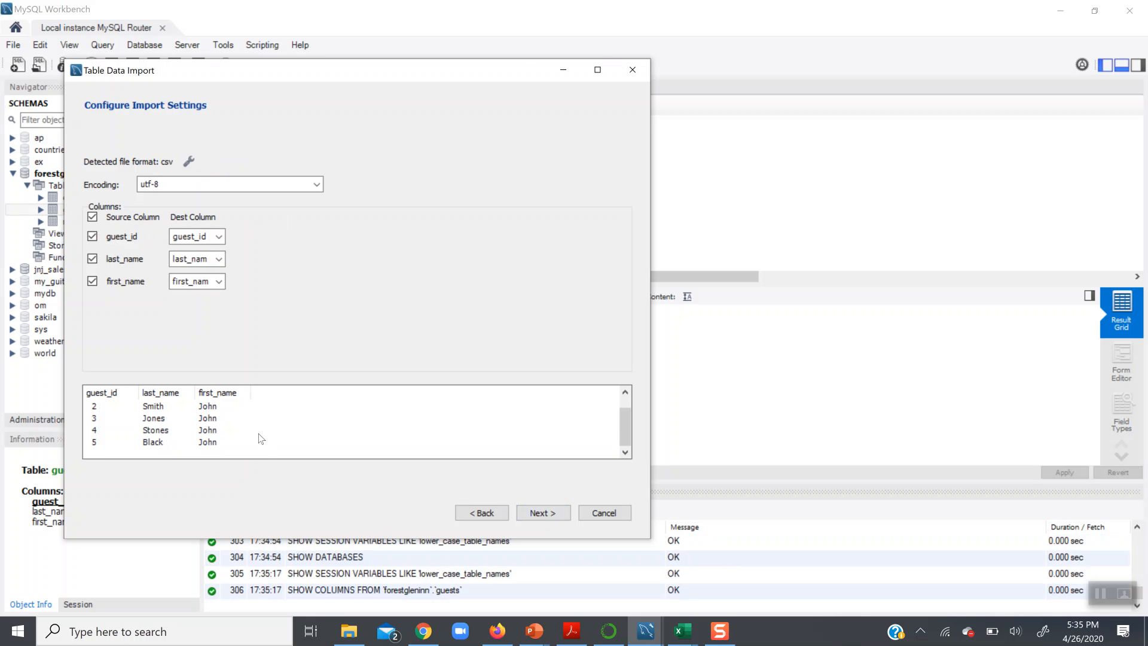
scroll(155, 436, "up", 1)
scroll(156, 436, "down", 1)
left_click_drag(66, 540, 27, 614)
scroll(85, 497, "up", 1)
scroll(84, 502, "down", 1)
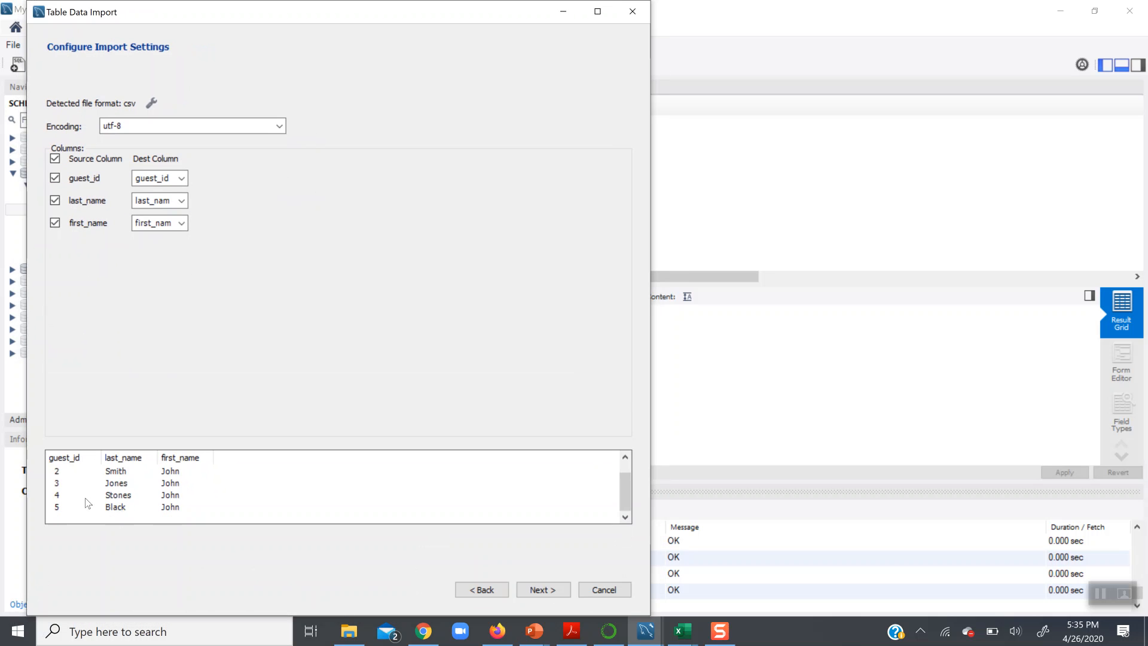
scroll(138, 497, "up", 1)
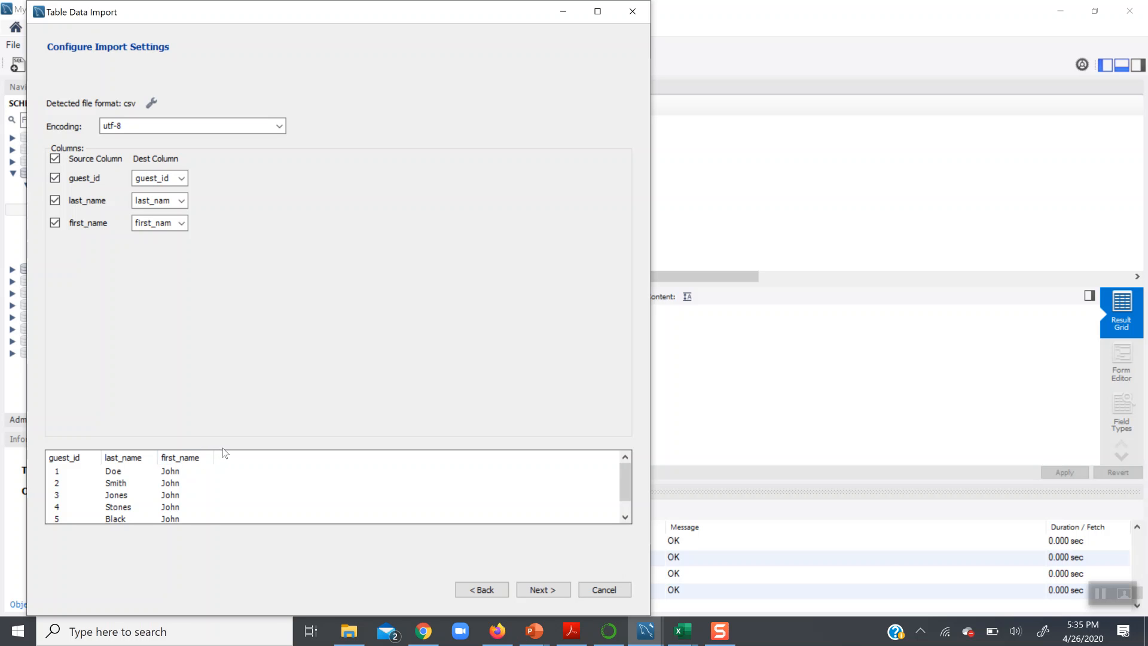
left_click_drag(630, 487, 629, 565)
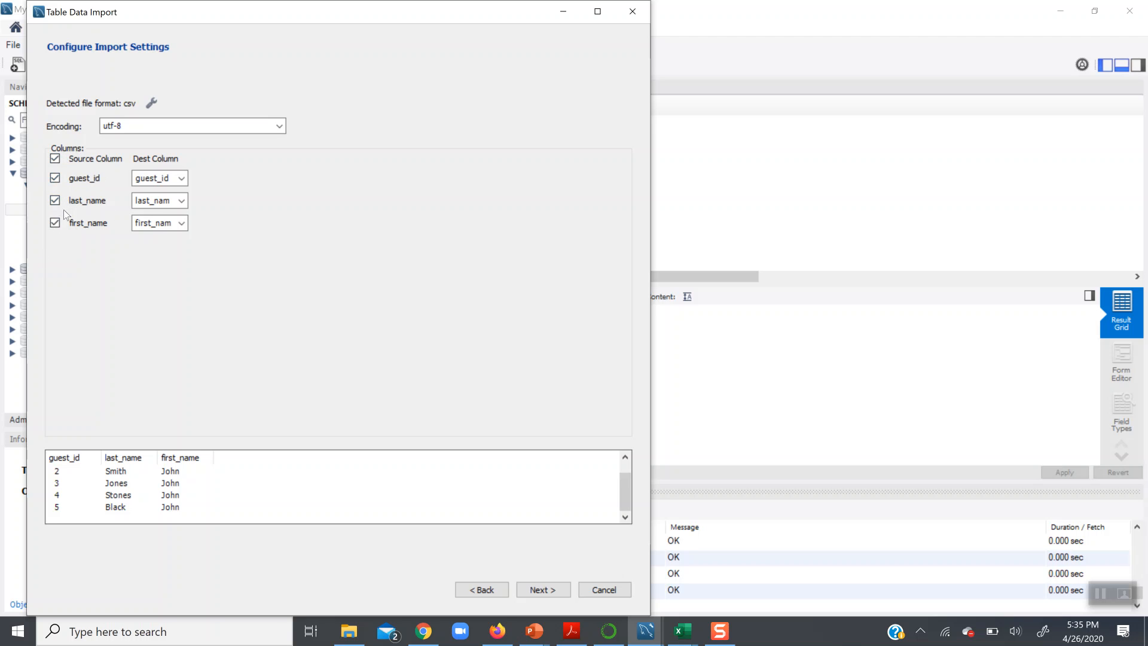
Step: Keep guest_id, last_name and first_name mapped to their matching columns, run the import and finish the wizard
left_click(182, 179)
left_click(157, 194)
left_click(542, 592)
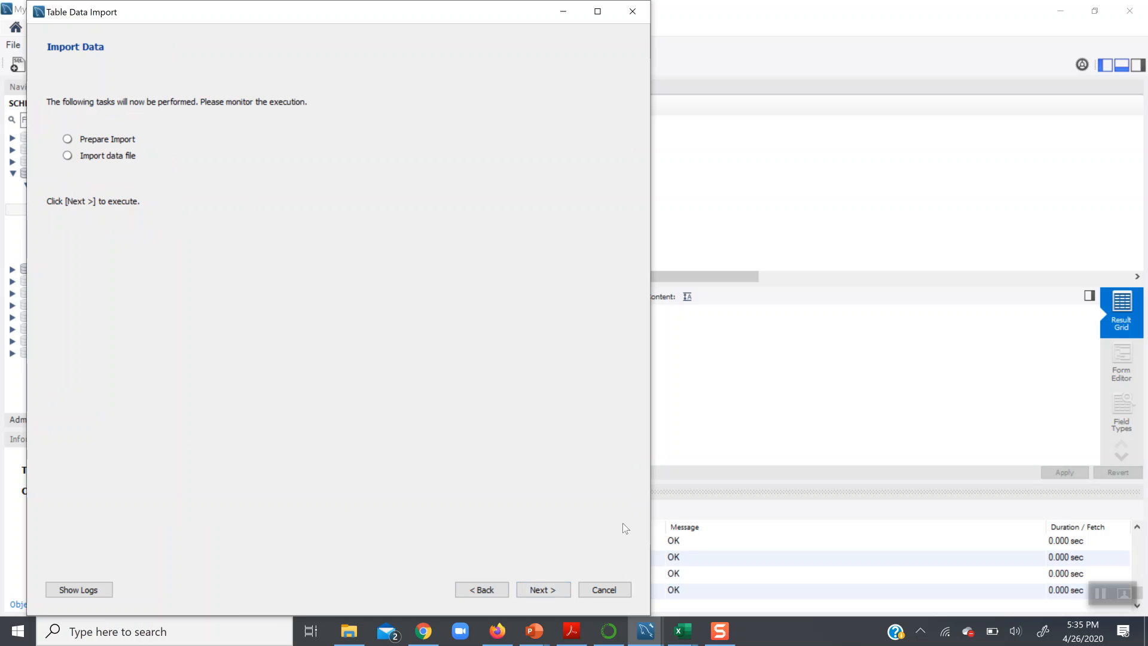
left_click(549, 589)
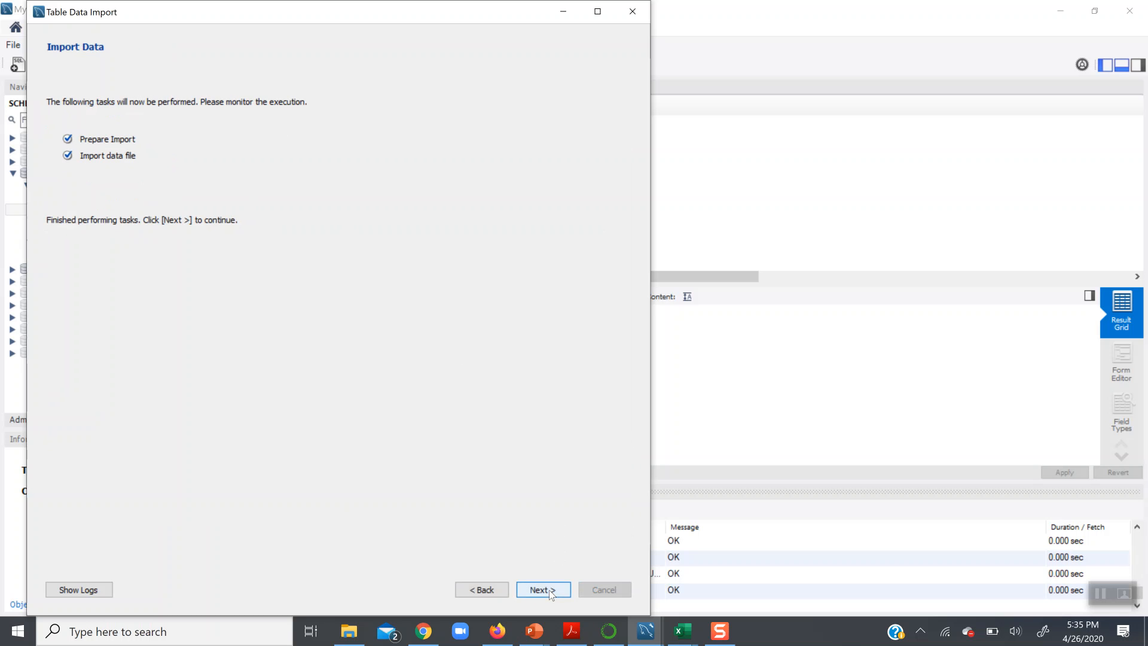
left_click(549, 589)
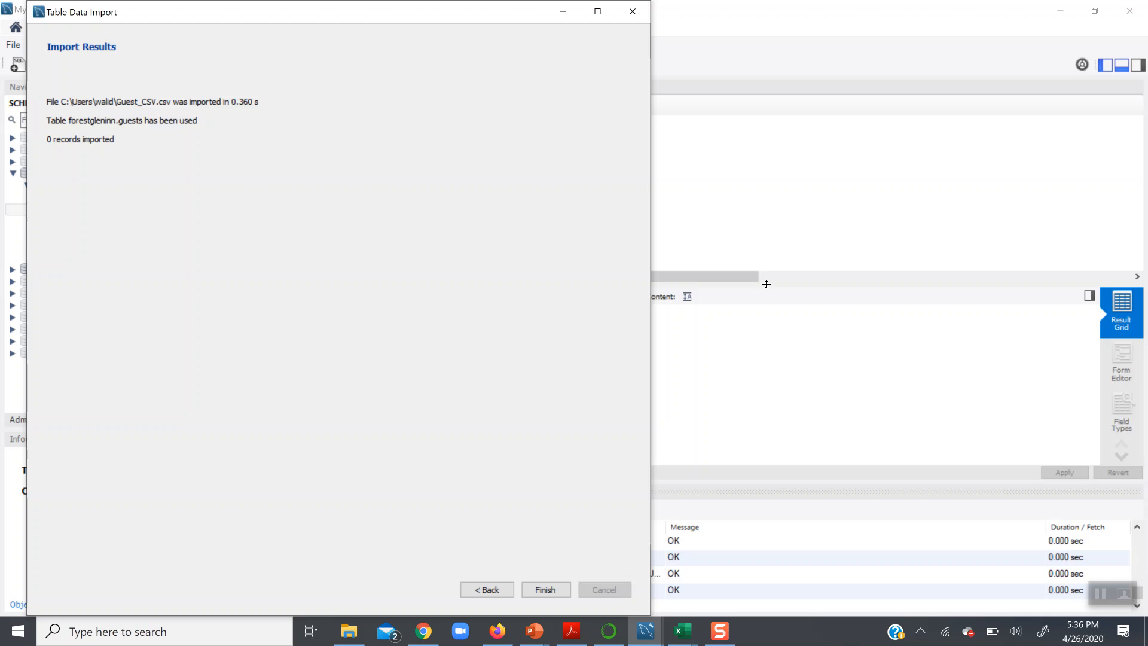
left_click(545, 590)
Step: Check the guest_id values in Guest_CSV and Guest_CSV2 against those in the guests table, returning to MySQL Workbench
key("alt+Tab")
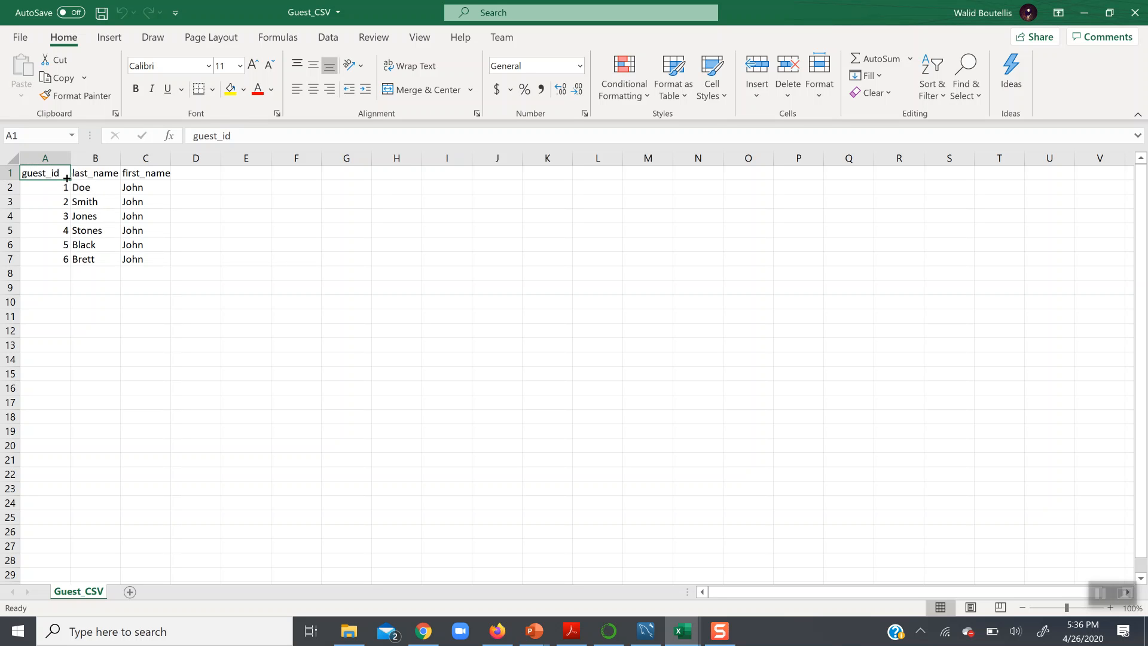
key("alt+Tab")
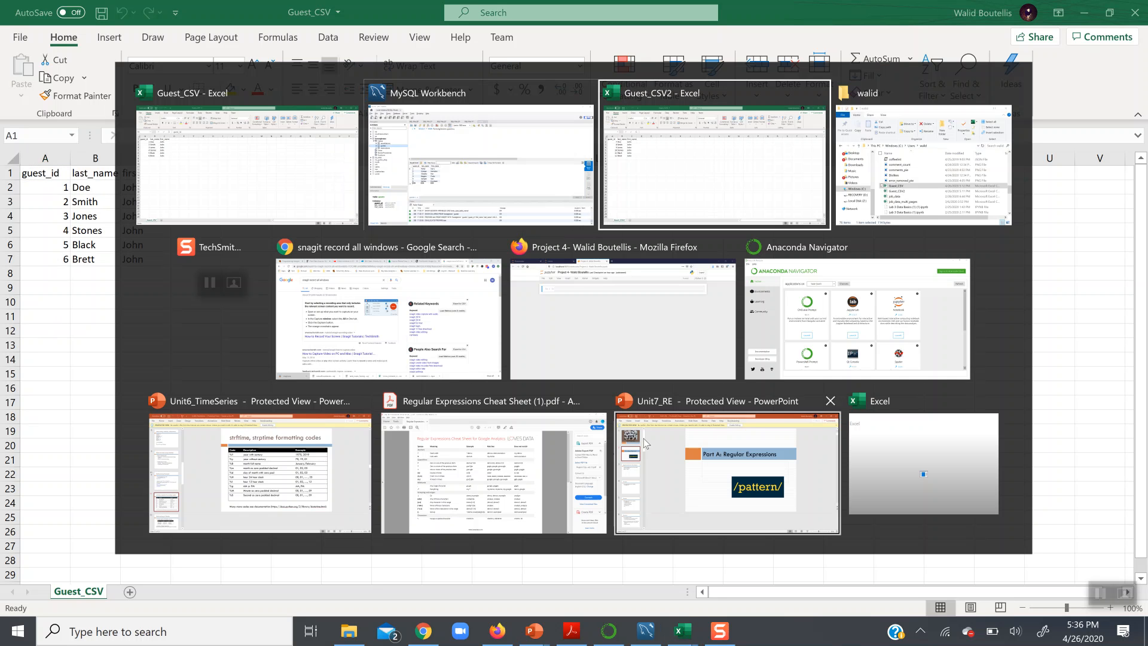
left_click(521, 151)
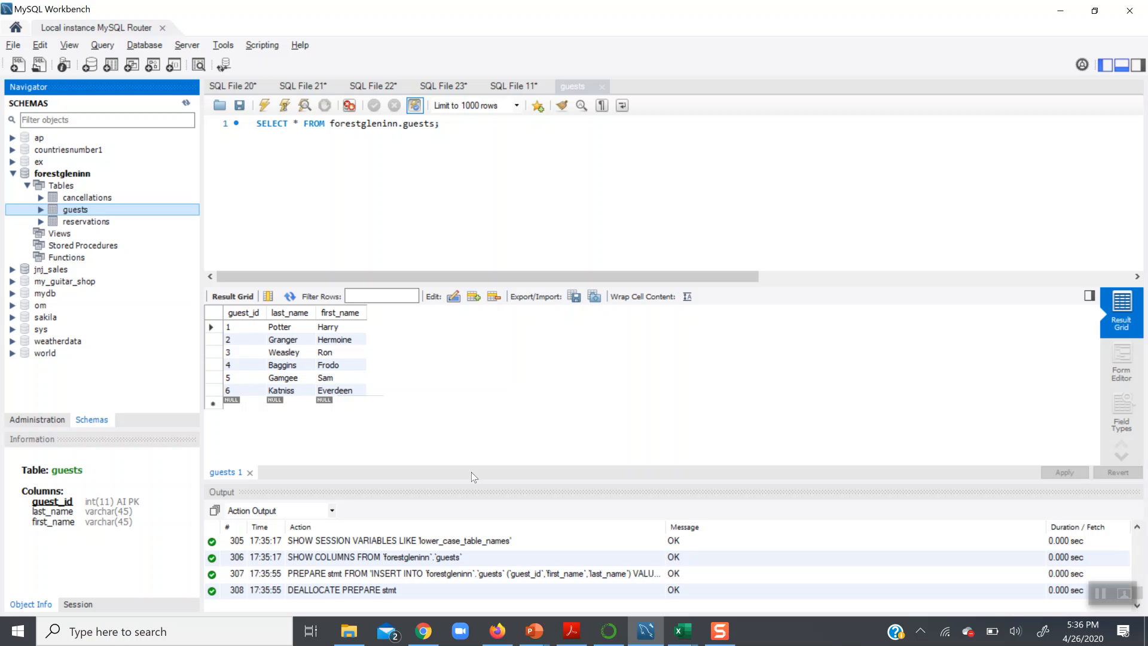
left_click(676, 632)
left_click(629, 553)
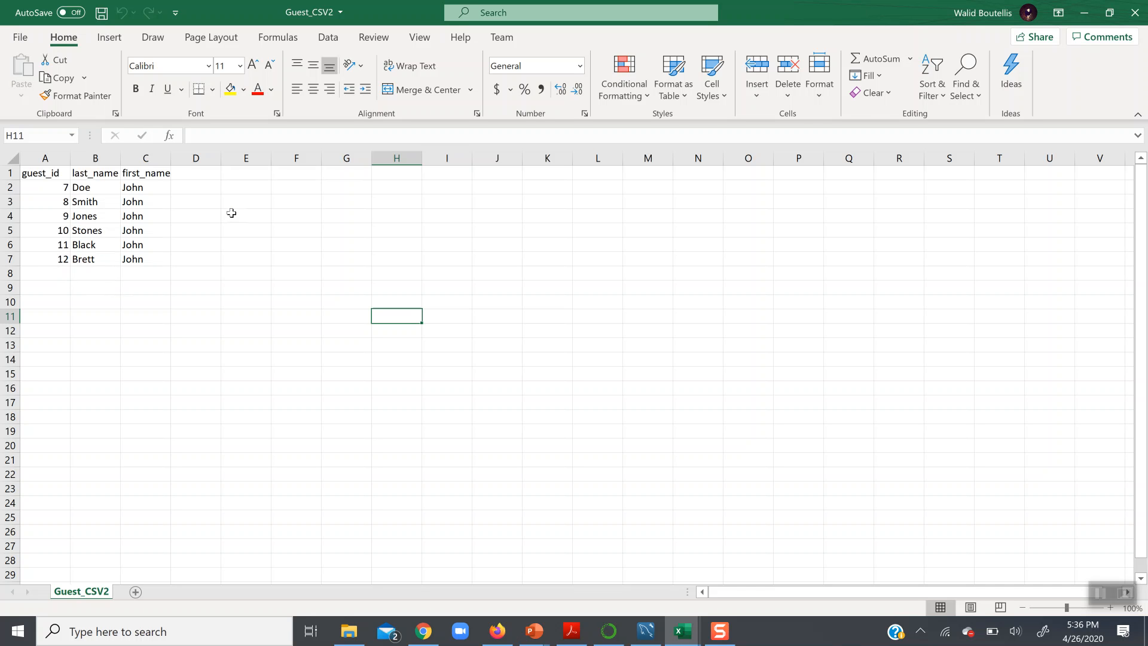
key("alt+Tab")
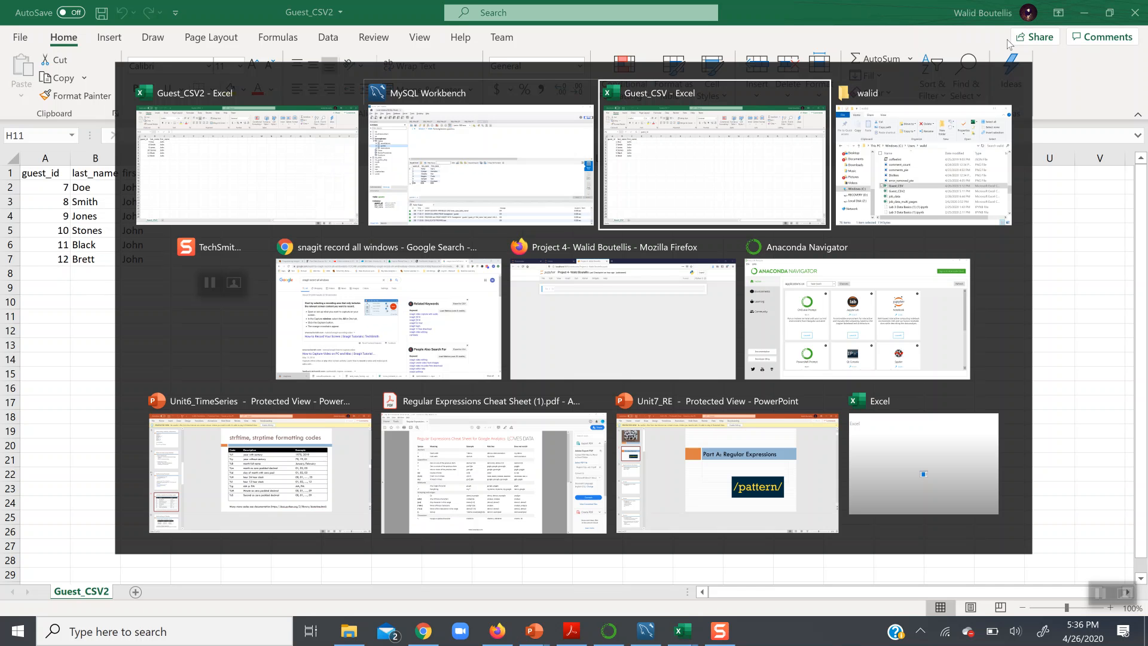
left_click(557, 140)
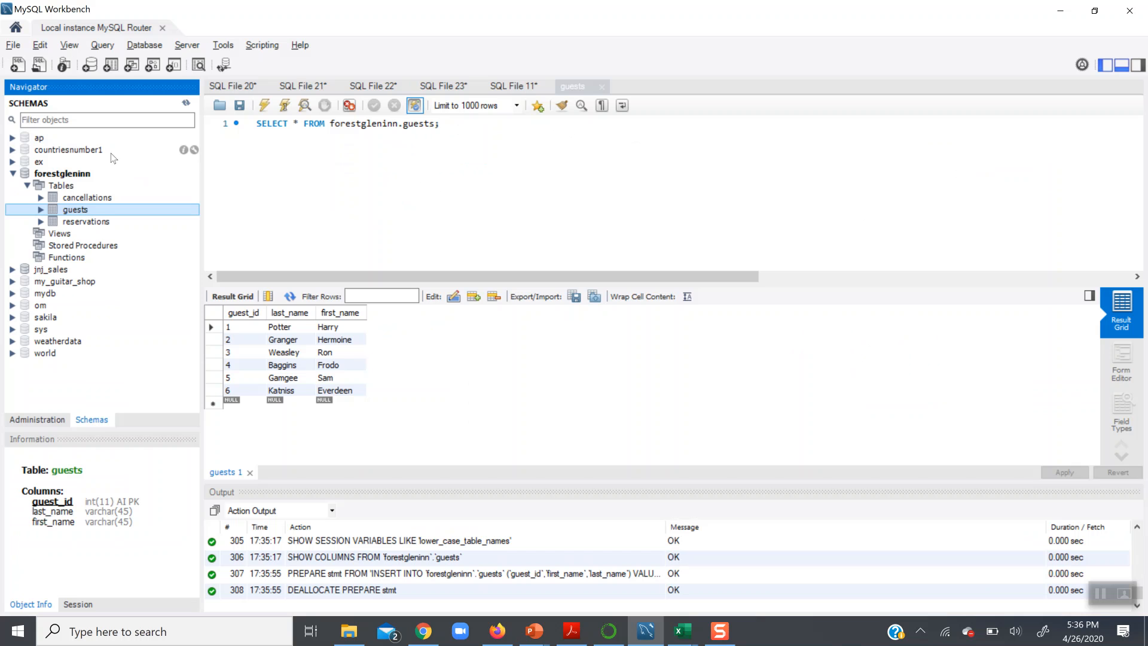
Step: Start the Table Data Import Wizard for the guests table and choose Guest_CSV2.csv as the source file
left_click(94, 222)
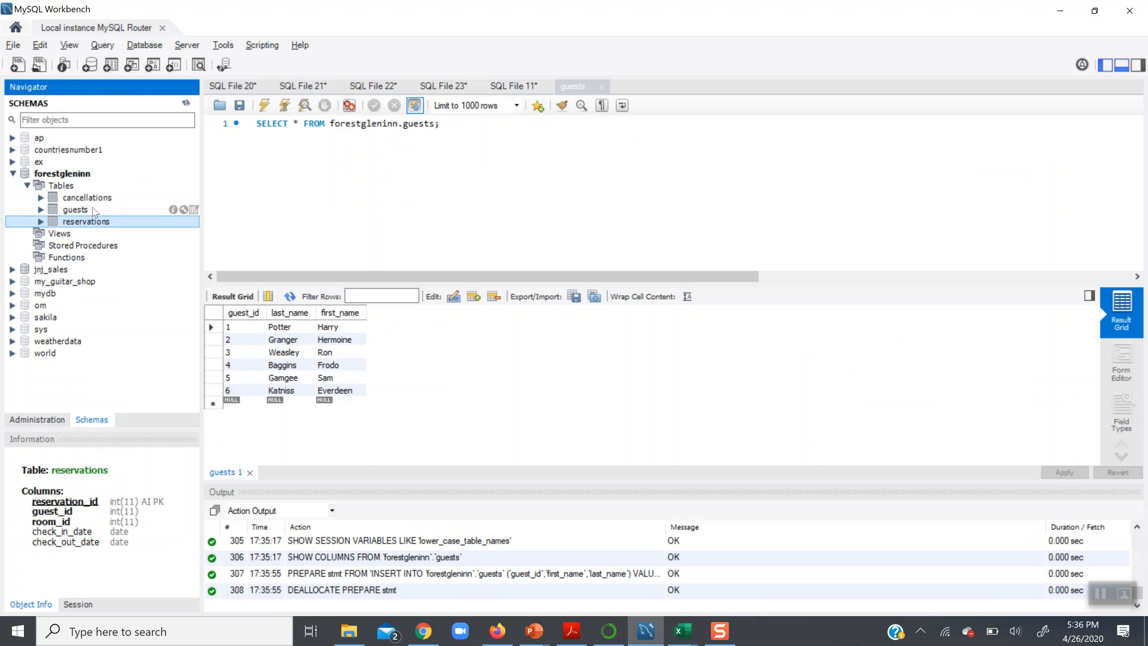
left_click(92, 209)
right_click(92, 208)
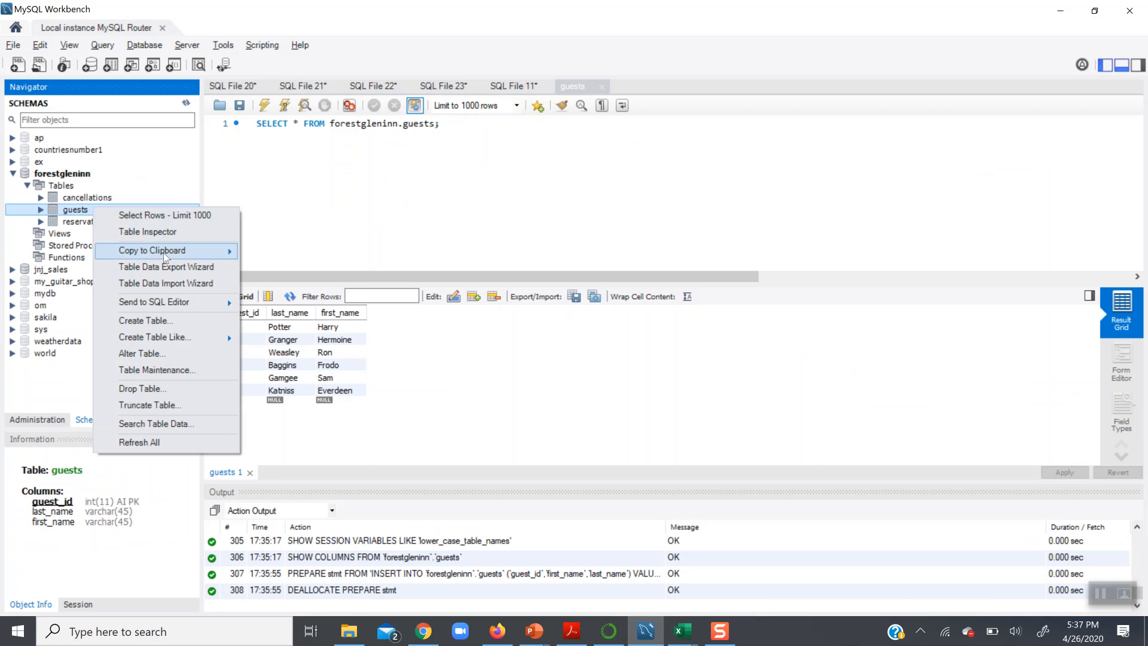
left_click(171, 285)
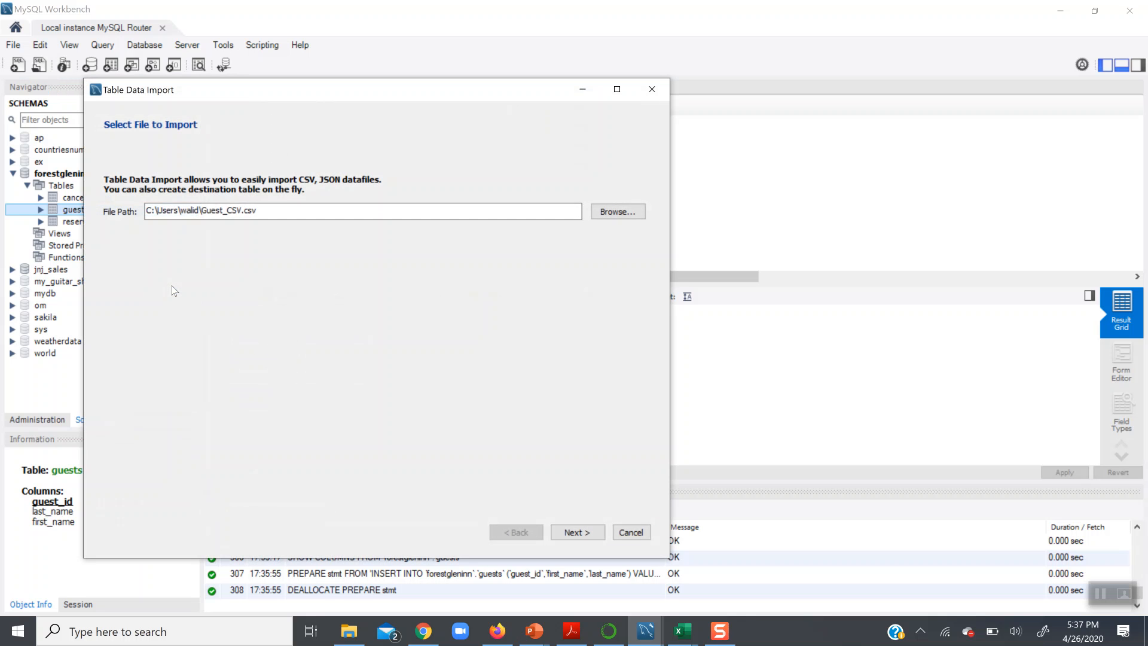
left_click(618, 212)
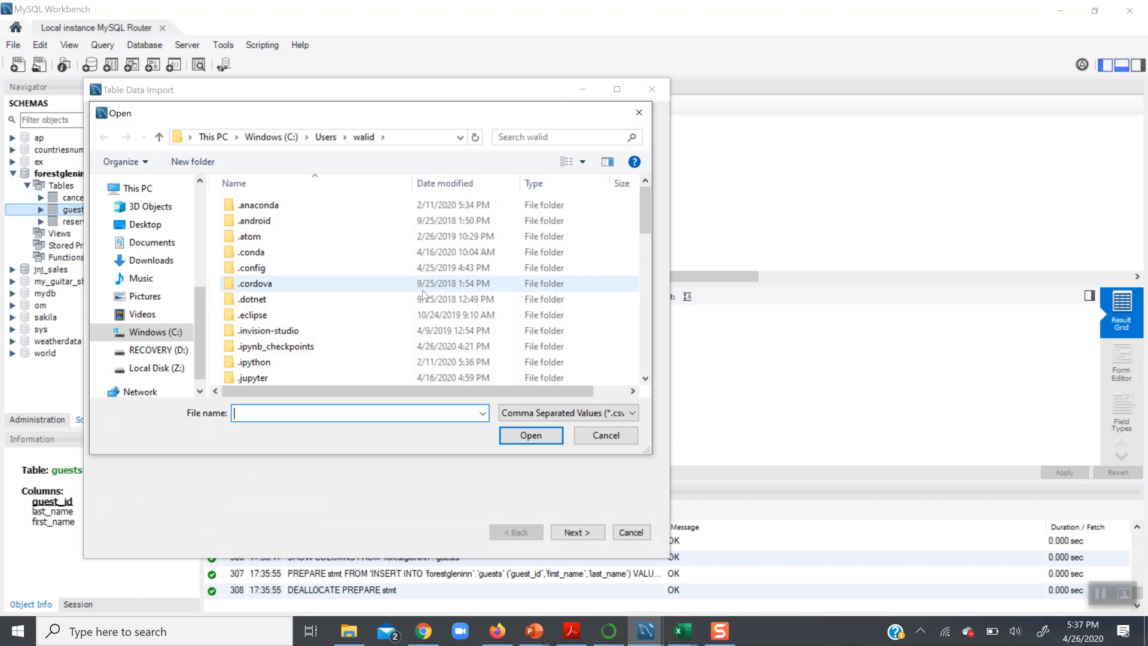
double_click(302, 356)
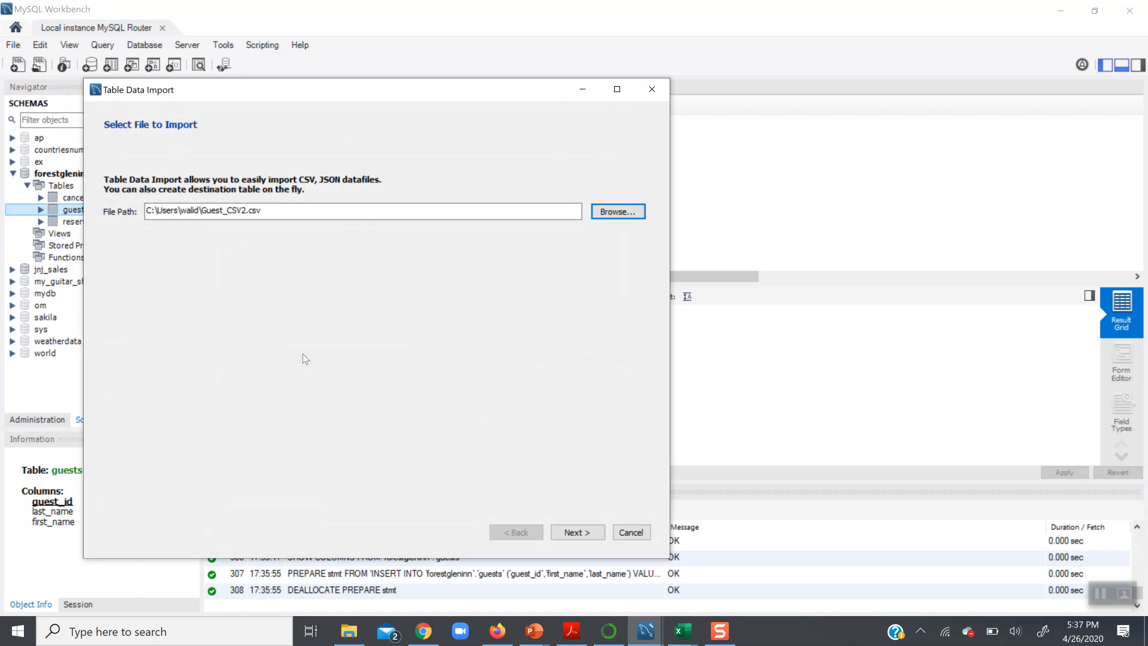
left_click(570, 535)
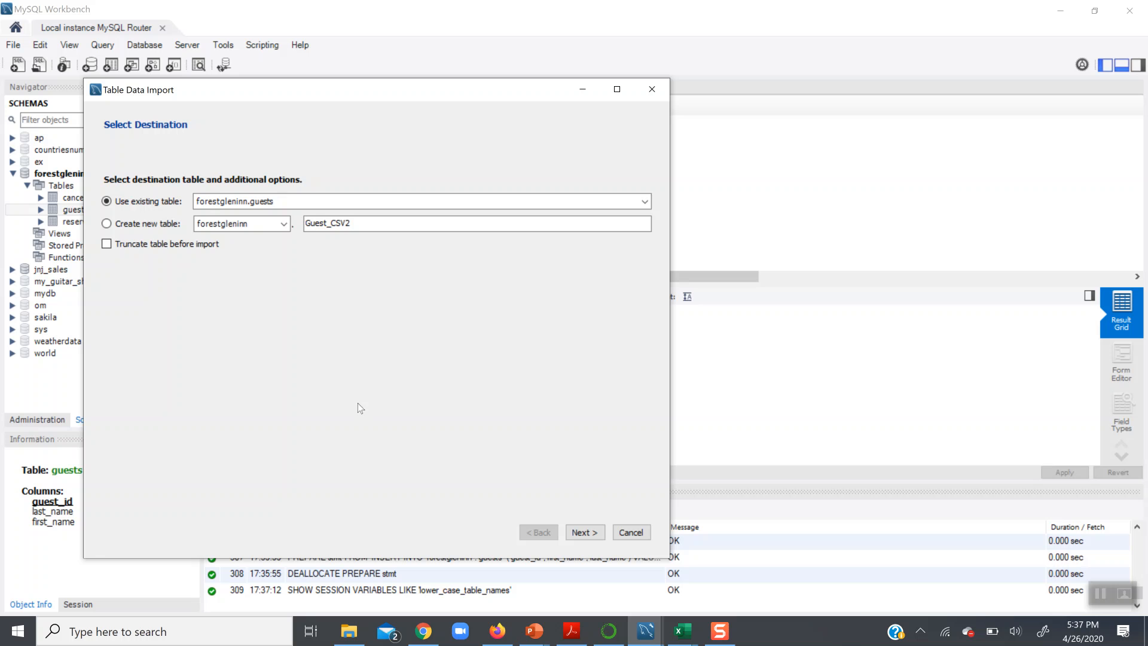
Step: Keep the existing table forestgleninn.guests as the destination and review the preview rows of Guest_CSV2 in the import settings
left_click(581, 533)
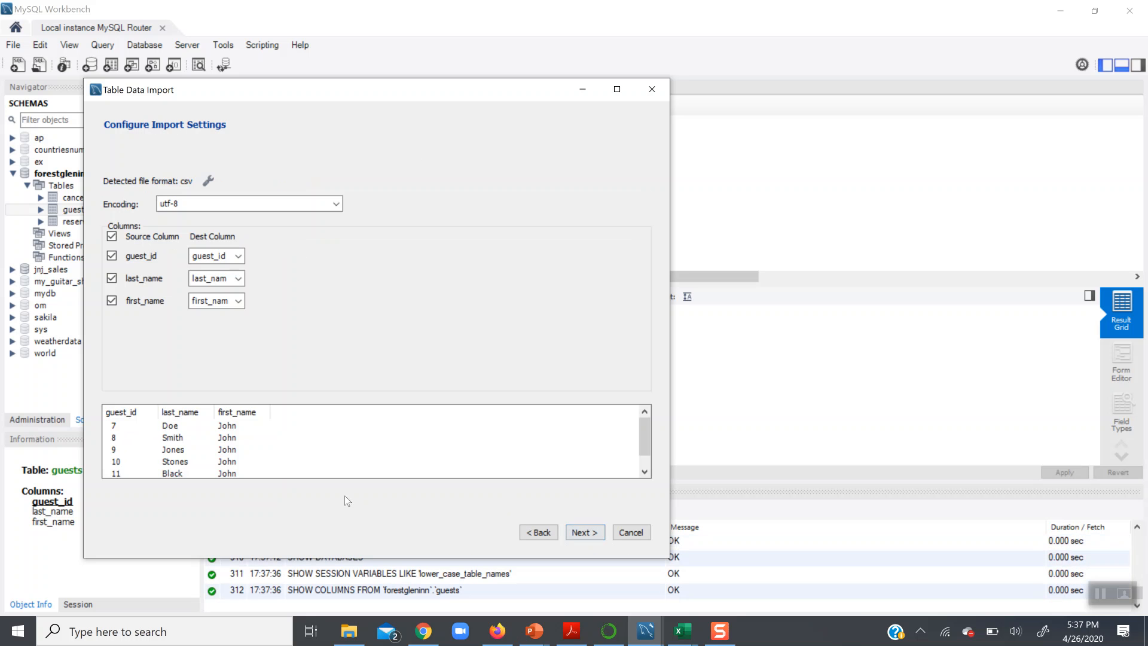
scroll(160, 443, "down", 1)
scroll(132, 446, "up", 1)
scroll(417, 464, "down", 1)
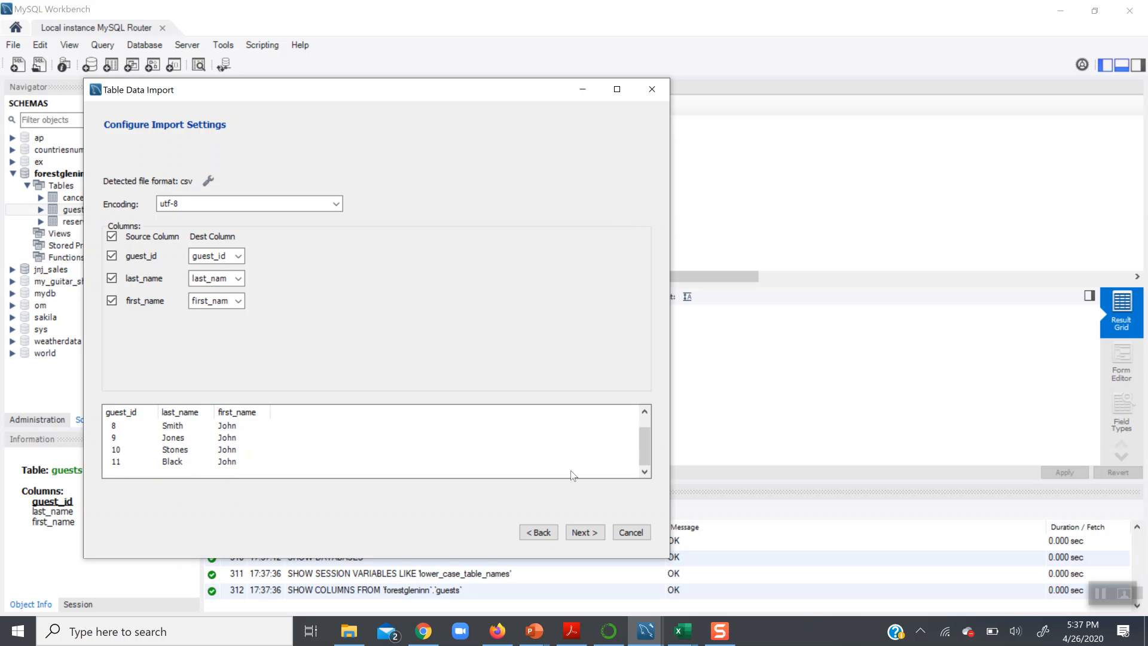
Step: Run the import of Guest_CSV2.csv with the matching column mappings and finish the wizard
left_click(585, 532)
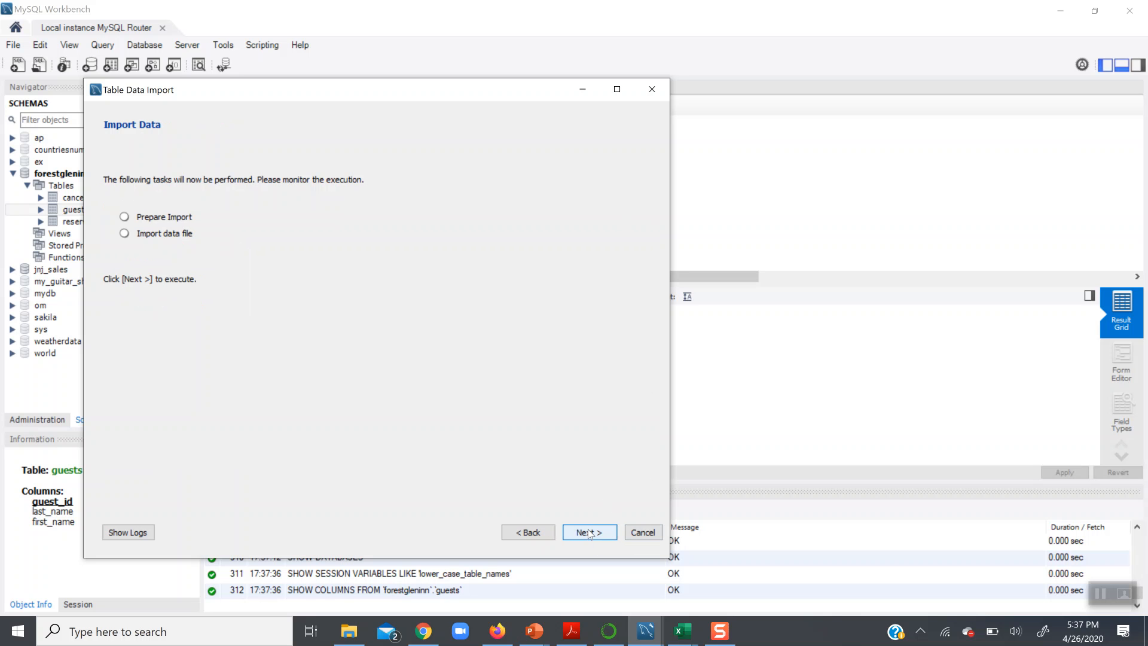
left_click(588, 532)
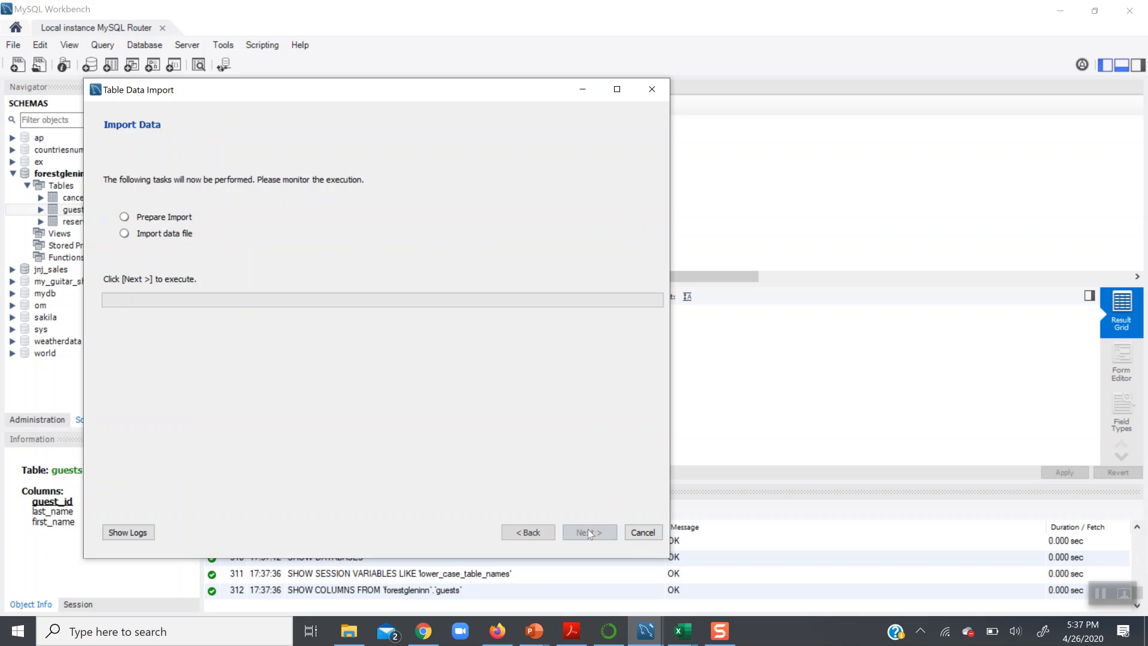
left_click(589, 532)
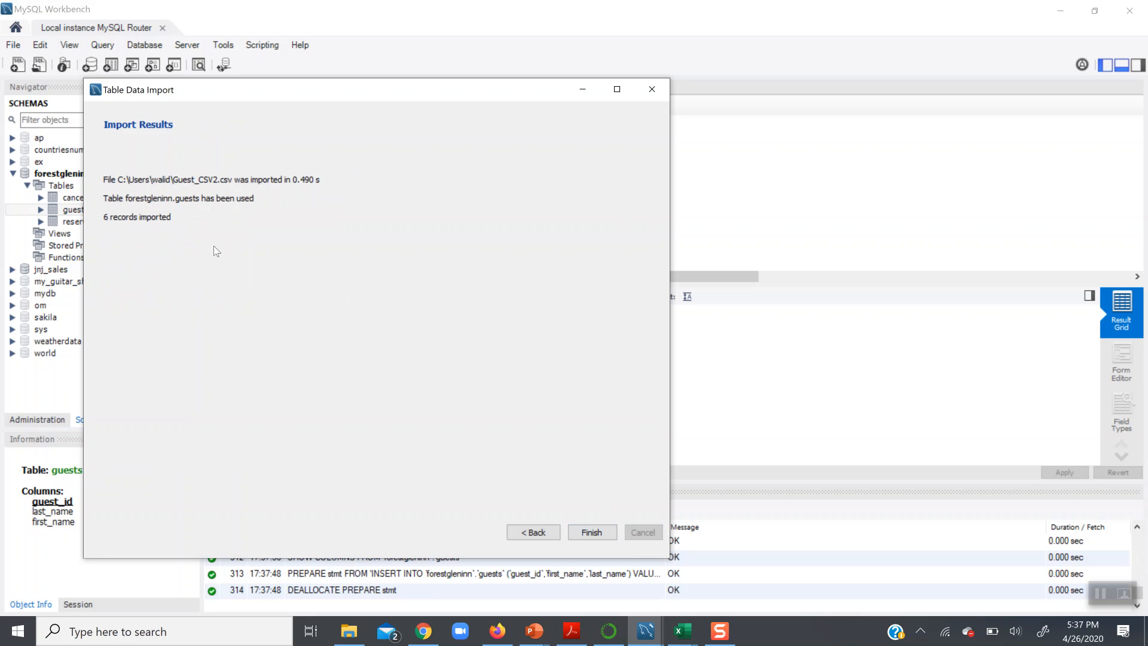
left_click(602, 532)
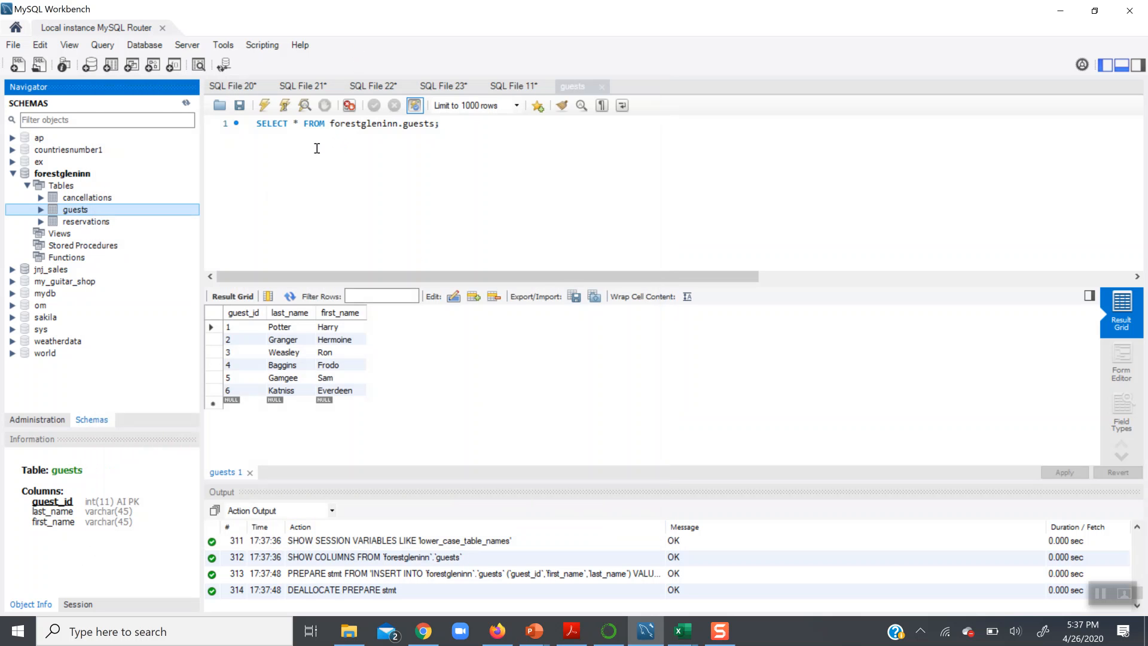
Step: Refresh the schemas, query all rows of the guests table again and check the result grid for the imported records
left_click(187, 104)
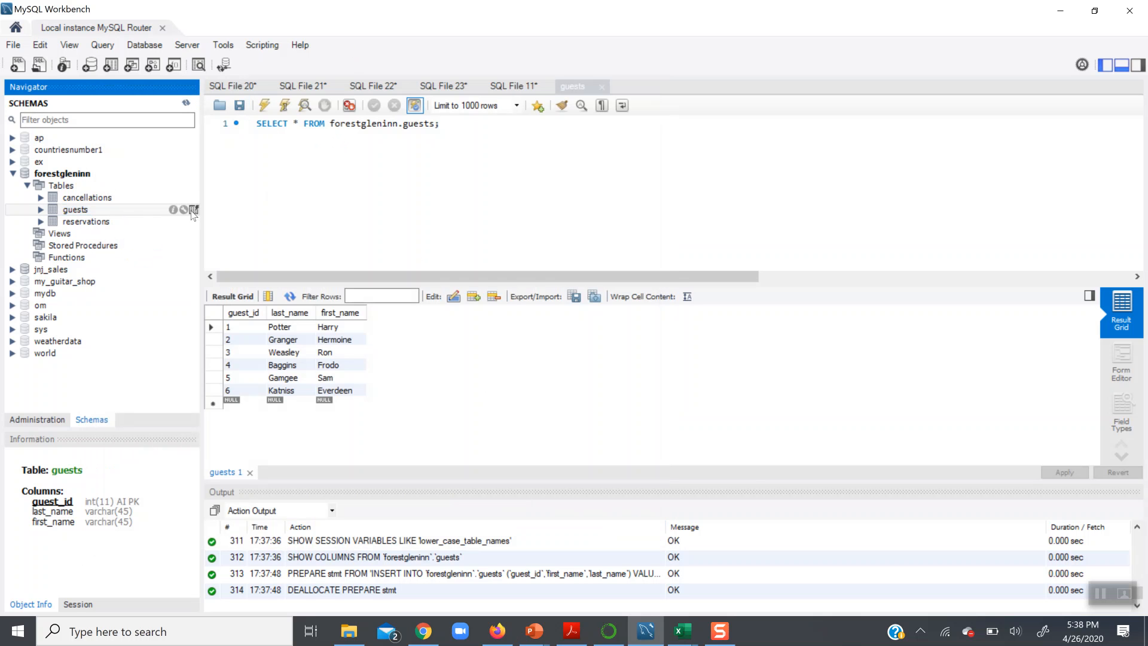
left_click(194, 210)
scroll(418, 418, "down", 1)
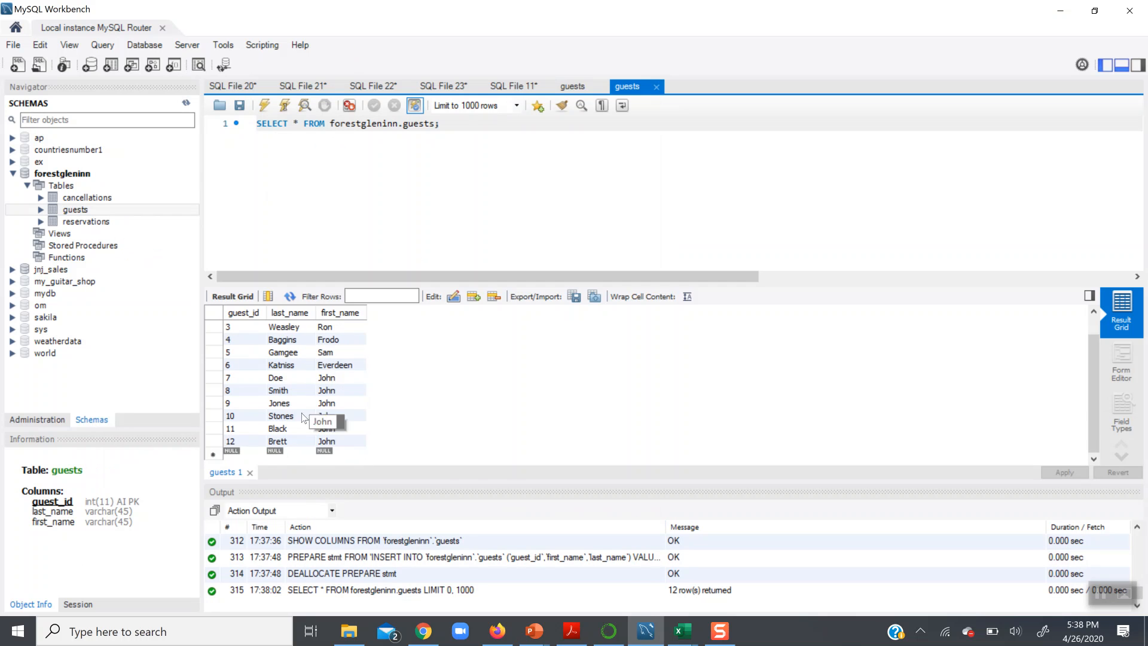
scroll(296, 410, "up", 1)
scroll(295, 410, "up", 1)
scroll(295, 410, "down", 2)
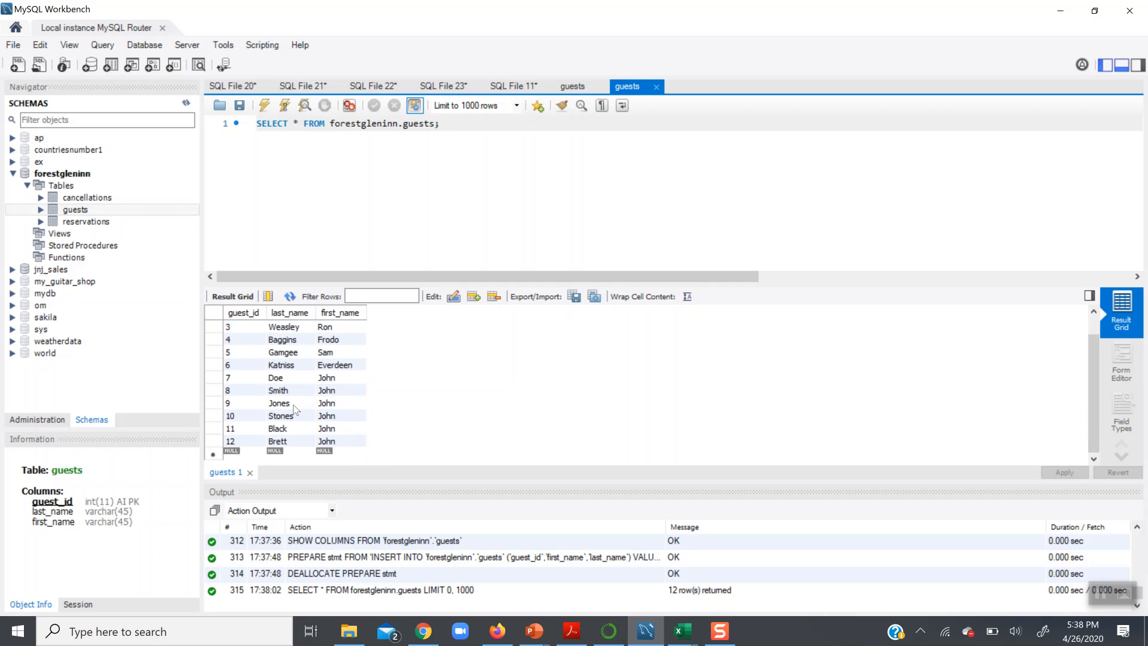
Step: Switch to the Guest_CSV workbook in Excel and clear the guest_id, last_name and first_name headers in cells A1 to C1
left_click(676, 633)
left_click(740, 568)
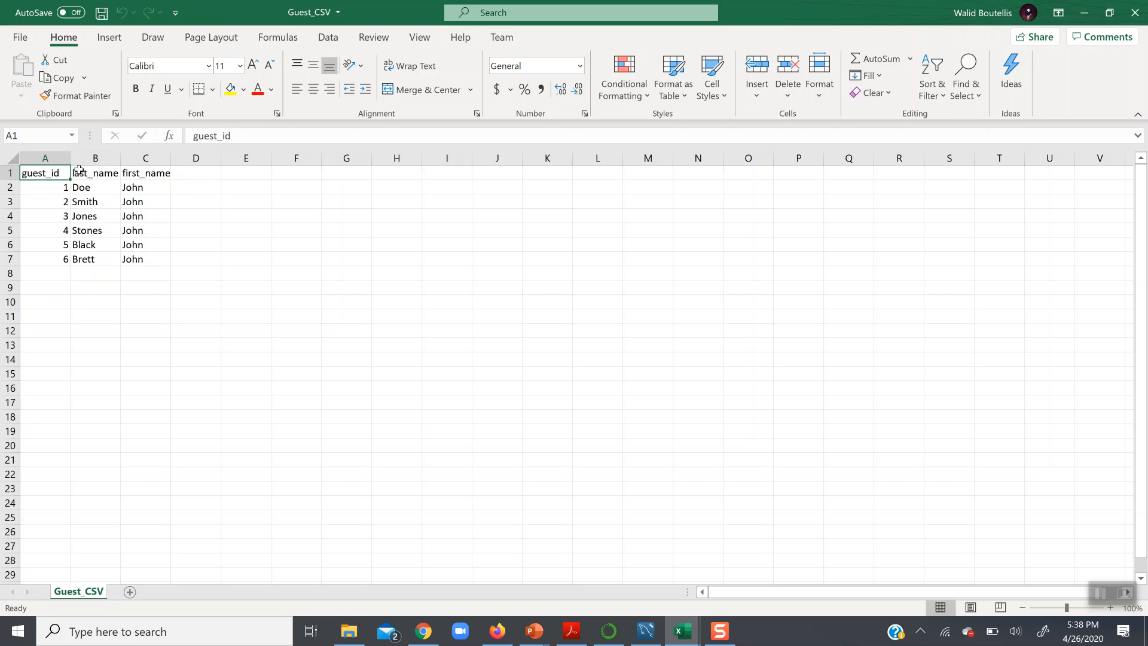
key("Delete")
key("Tab")
key("Delete")
left_click(55, 175)
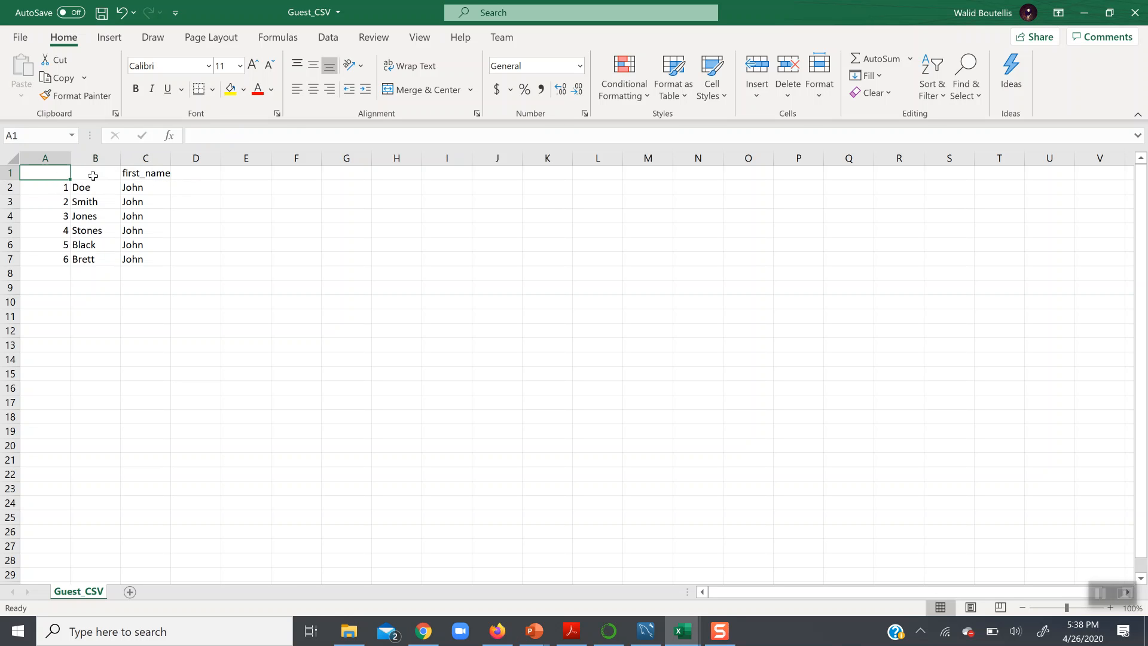
left_click(131, 177)
key("Delete")
left_click(317, 454)
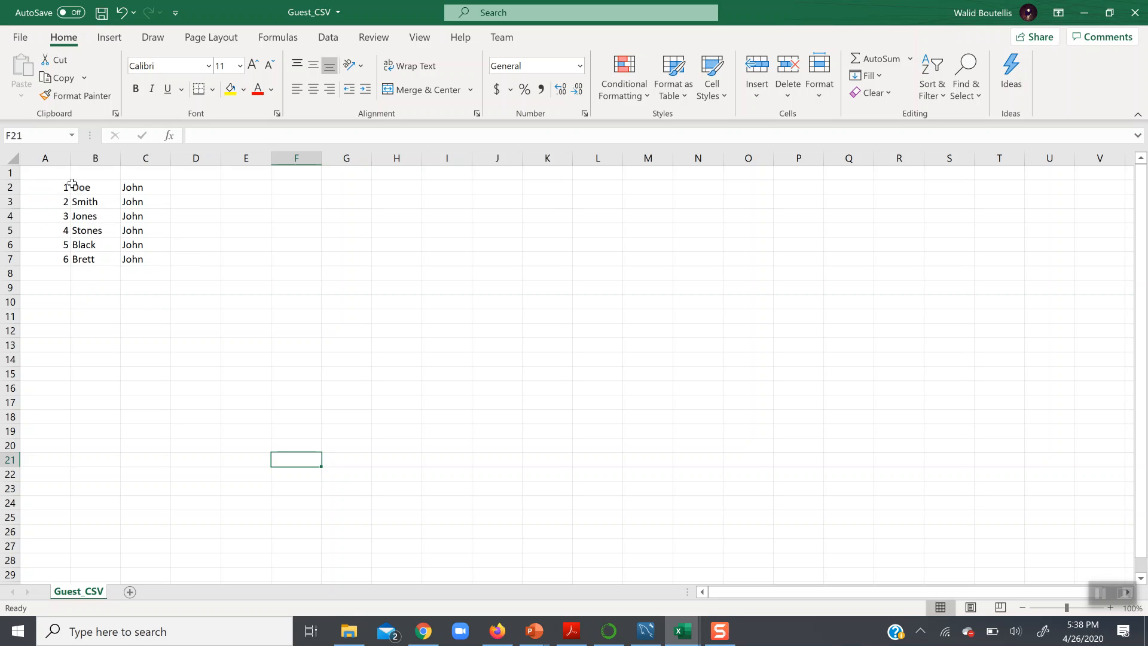
Step: Undo the three header deletions in row 1 of the Guest_CSV sheet
key("ctrl+z")
key("ctrl+z")
key("ctrl+z")
left_click(513, 389)
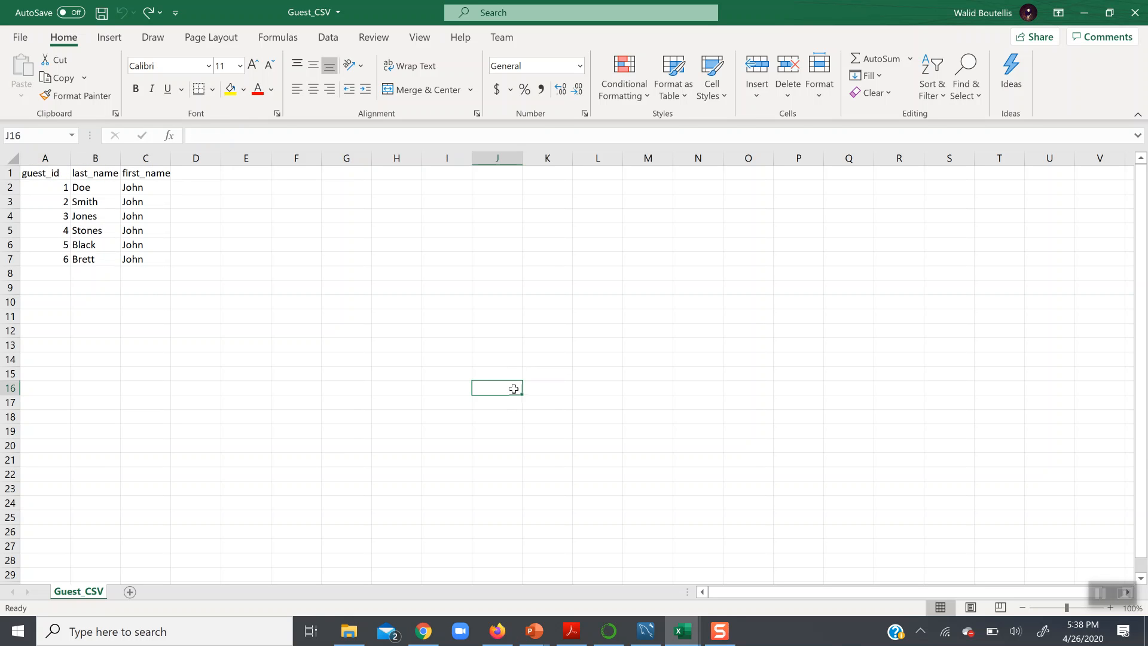
left_click(756, 327)
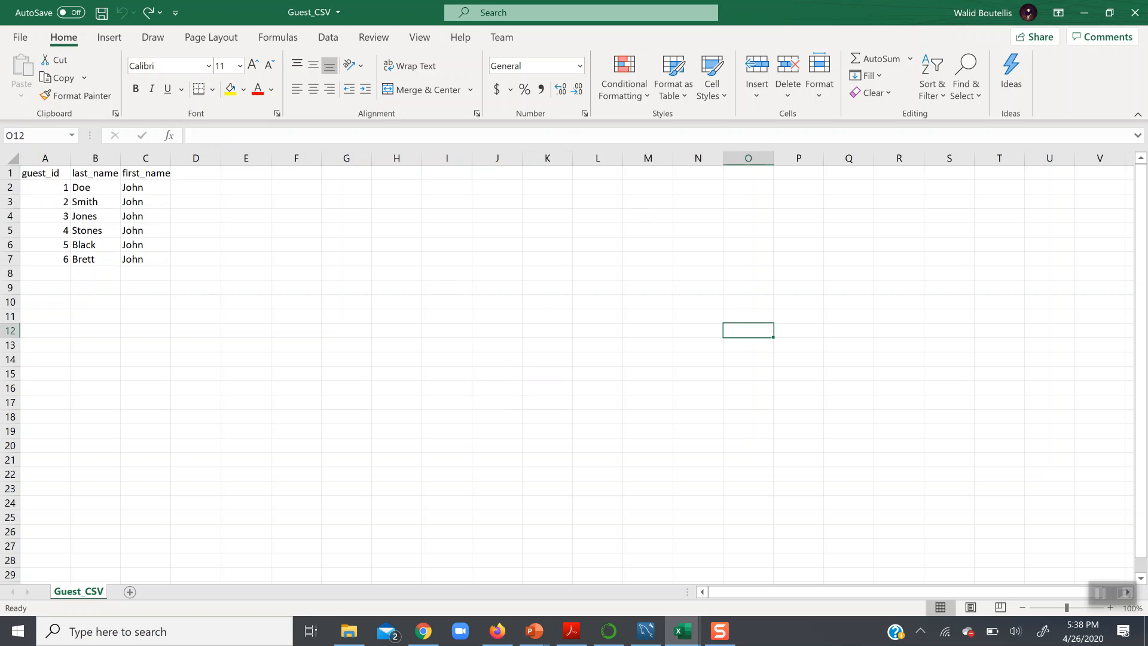
Step: Examine the CSV file types available for saving a copy of Guest_CSV, then close the workbook without saving a copy
left_click(23, 35)
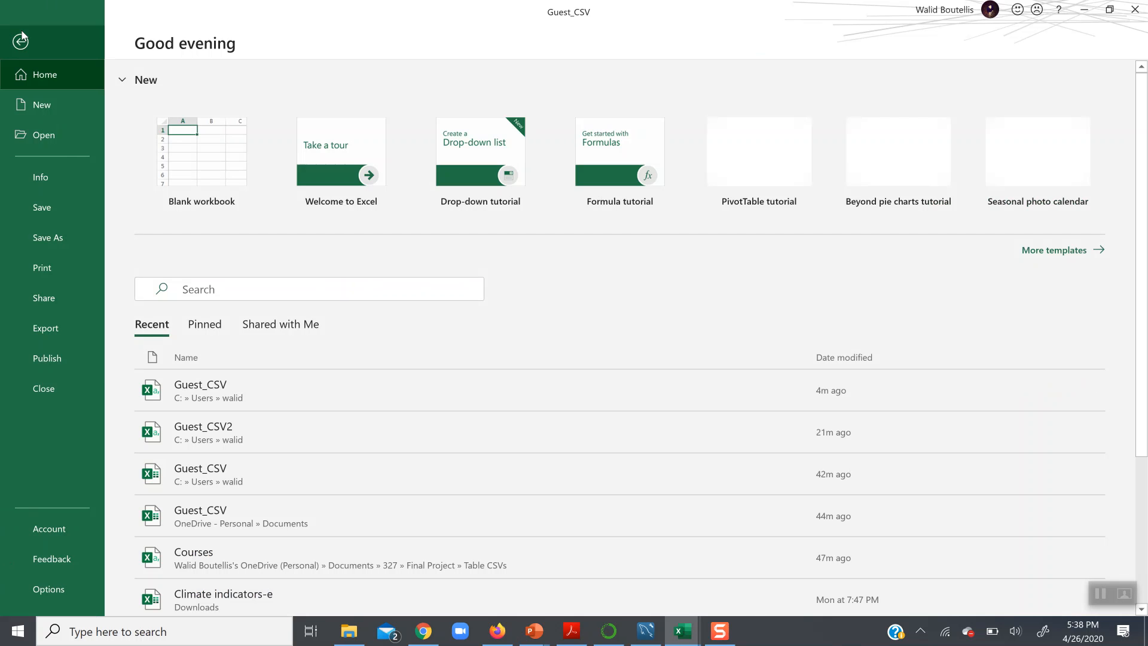
left_click(68, 234)
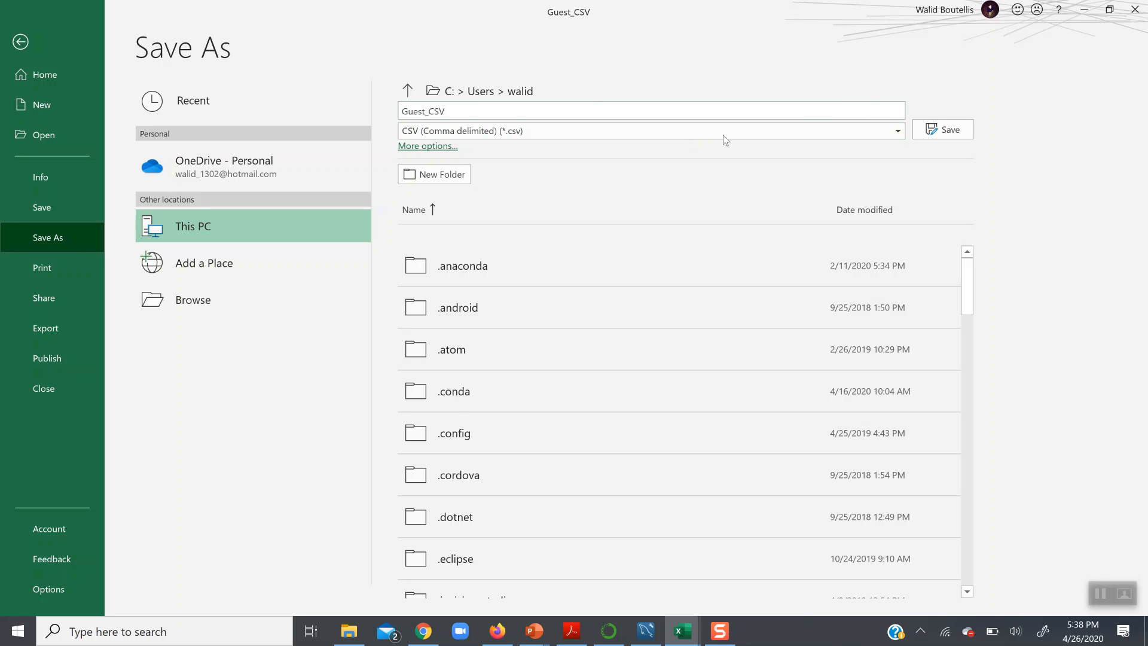
left_click(897, 130)
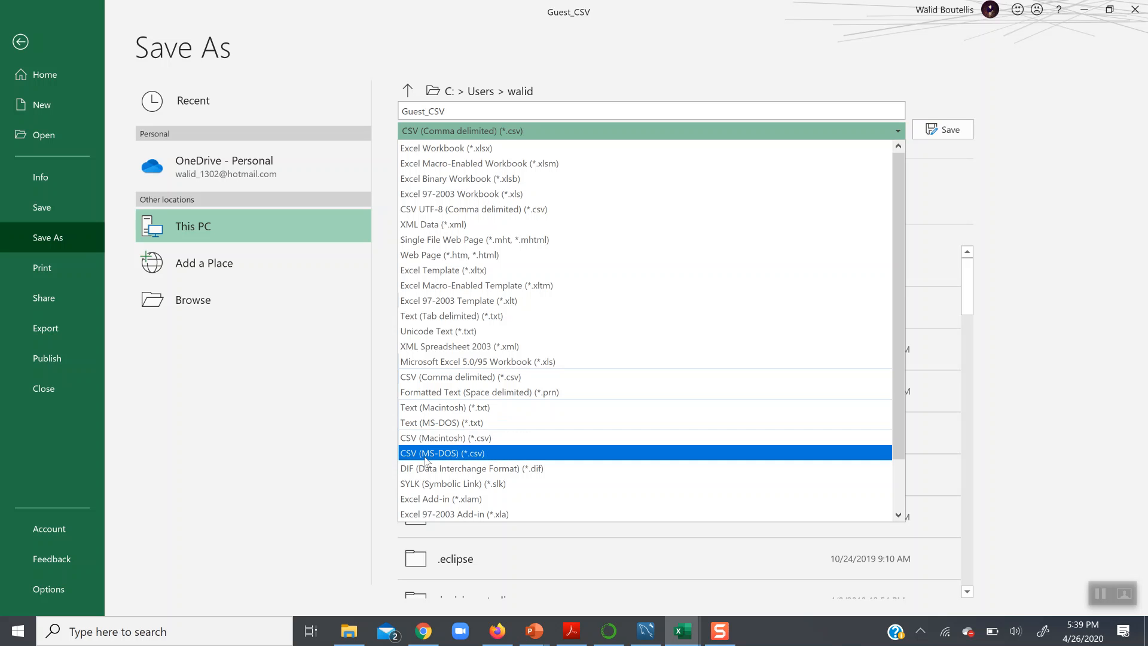
left_click(269, 407)
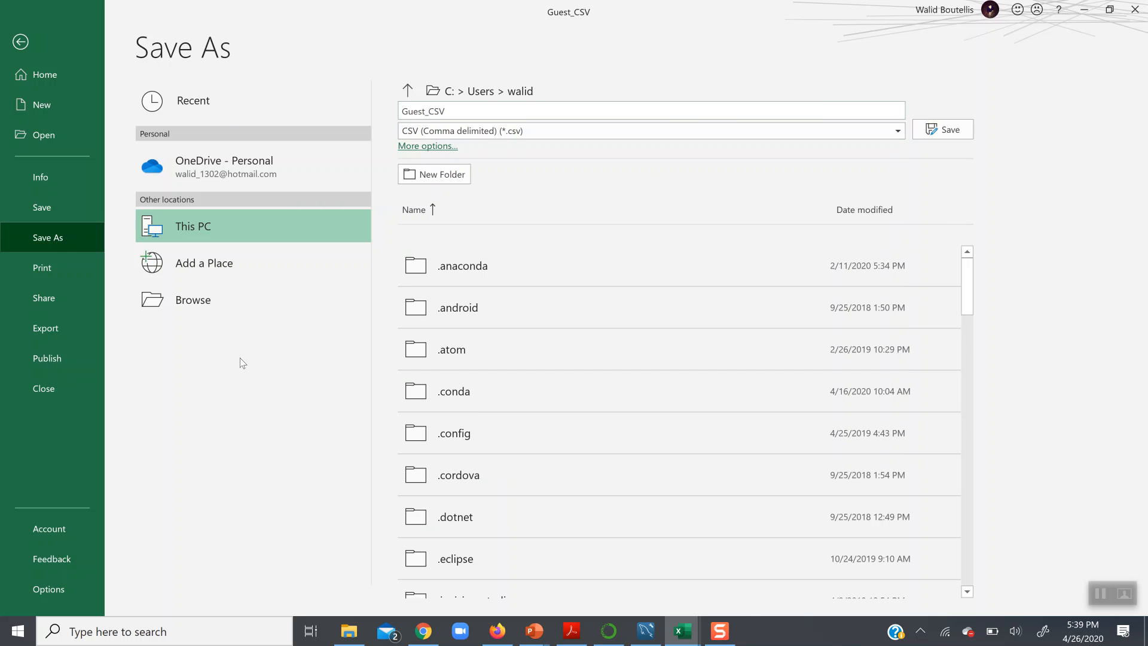
left_click(1134, 9)
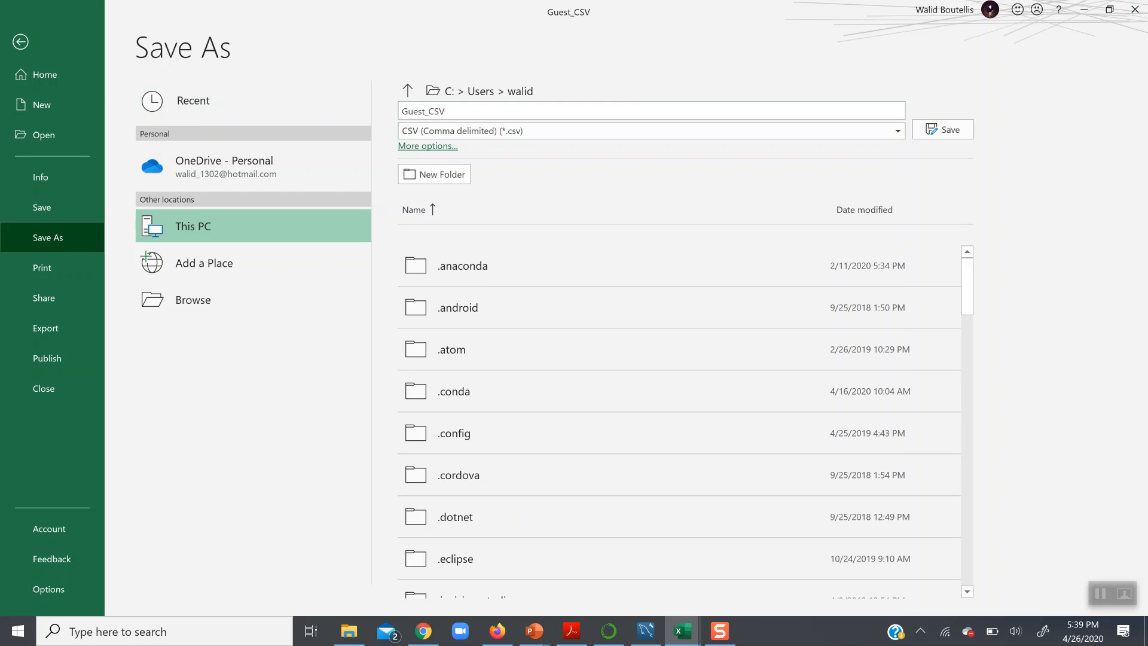